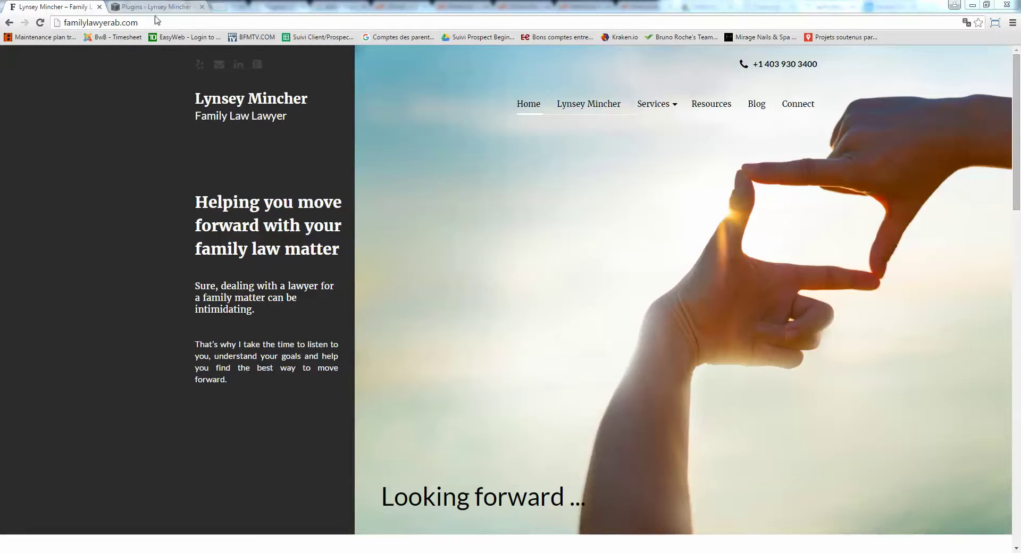
Step: On the Plugins tab, highlight the site's domain and then the wp-admin part of the address
left_click(71, 8)
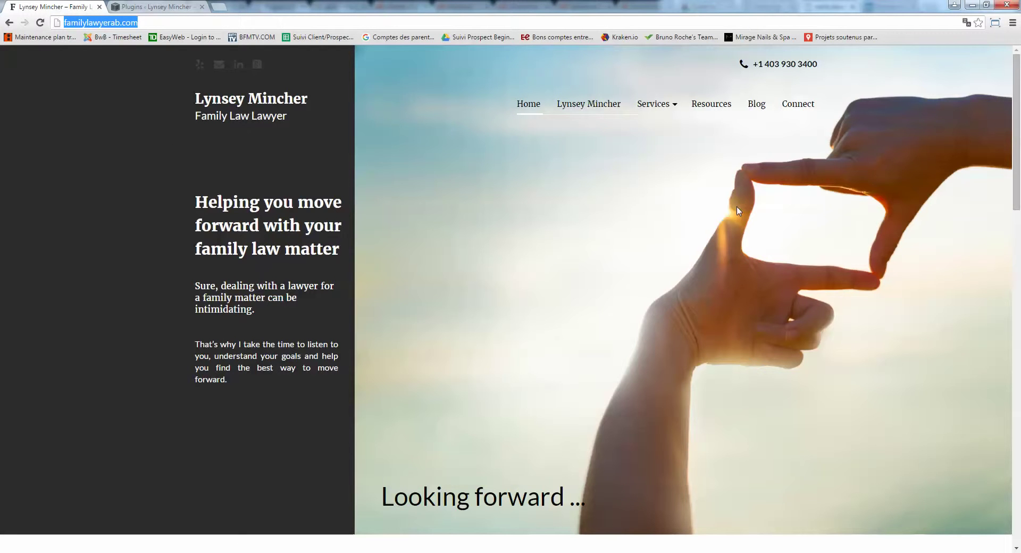
left_click(1014, 113)
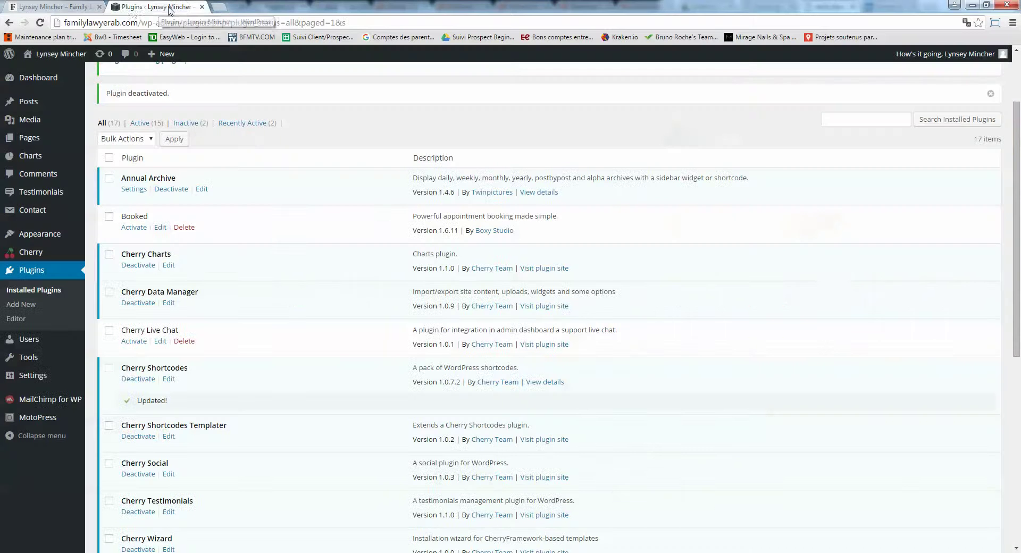
left_click(171, 8)
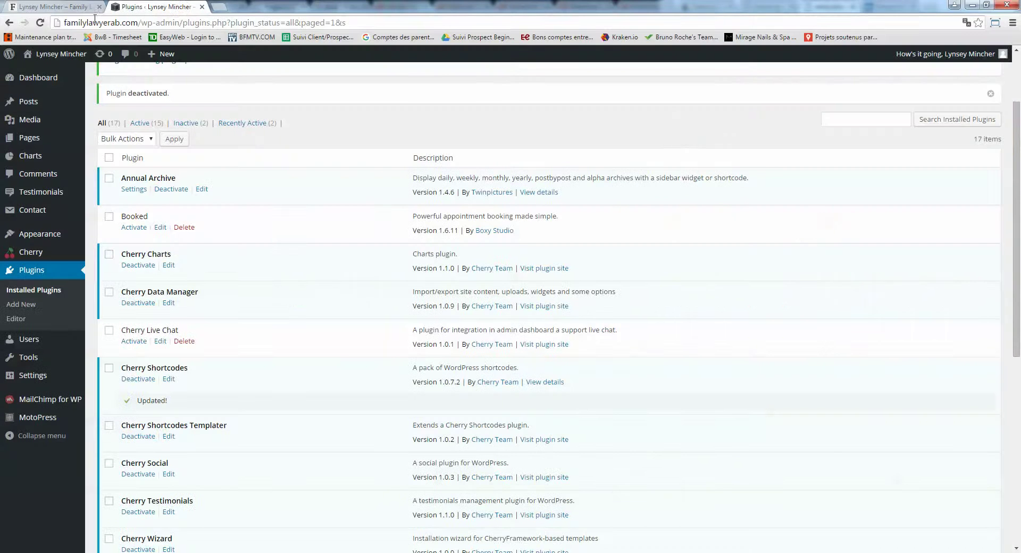
left_click_drag(64, 22, 144, 23)
left_click(148, 23)
left_click_drag(183, 23, 49, 22)
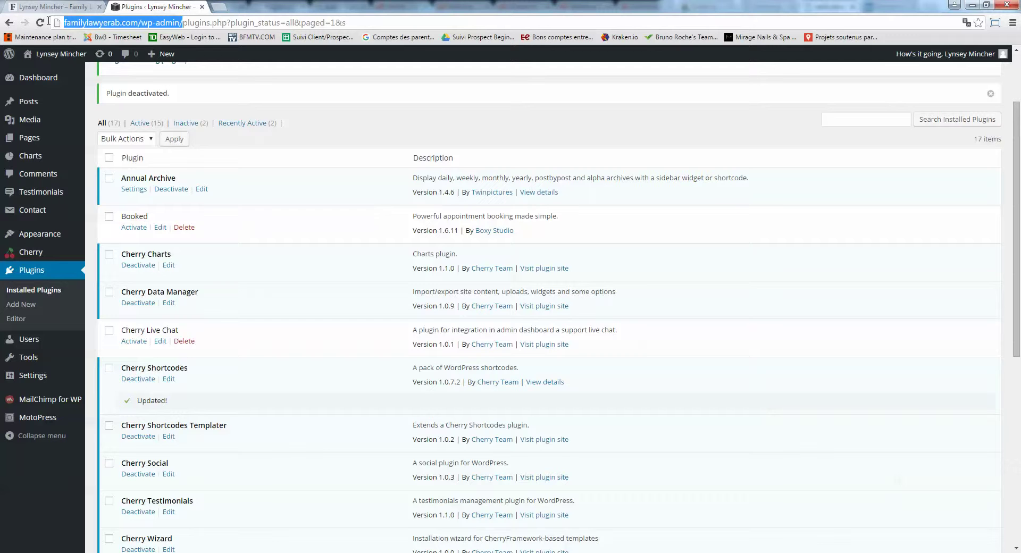
left_click(149, 23)
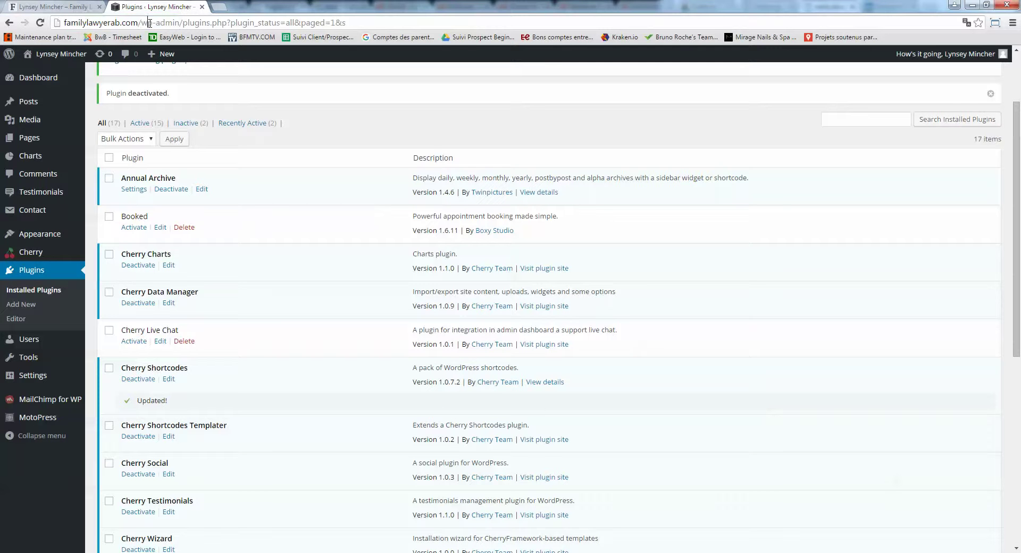
Step: Return to the live home page and scroll through it
left_click(78, 7)
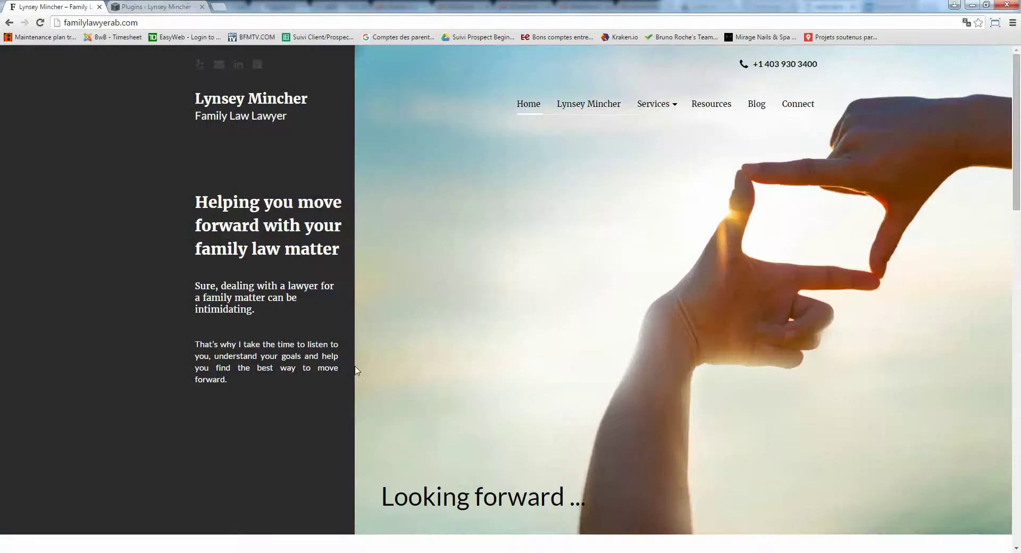
scroll(578, 305, "down", 8)
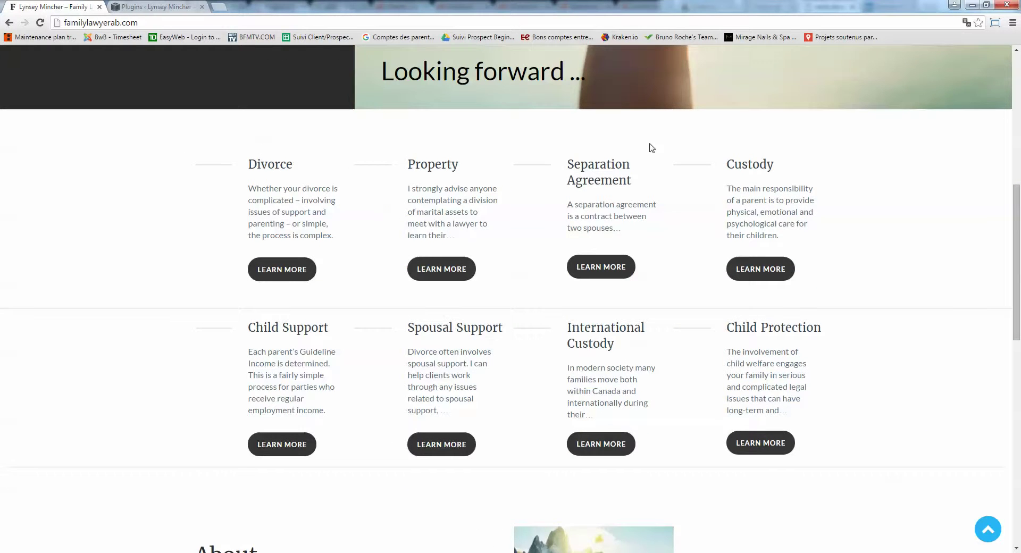
scroll(720, 345, "down", 1)
left_click(169, 7)
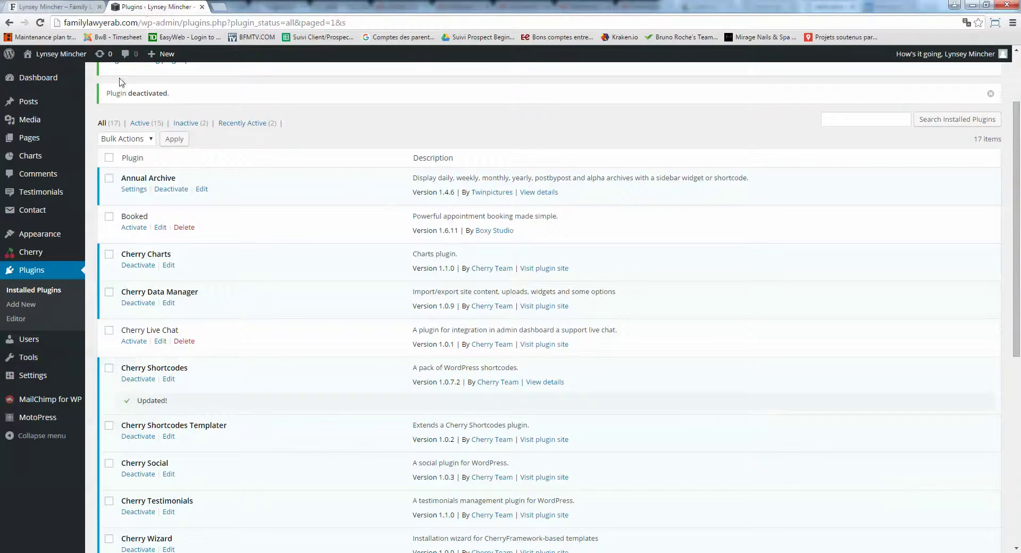
left_click(74, 6)
scroll(160, 104, "up", 5)
scroll(191, 106, "up", 4)
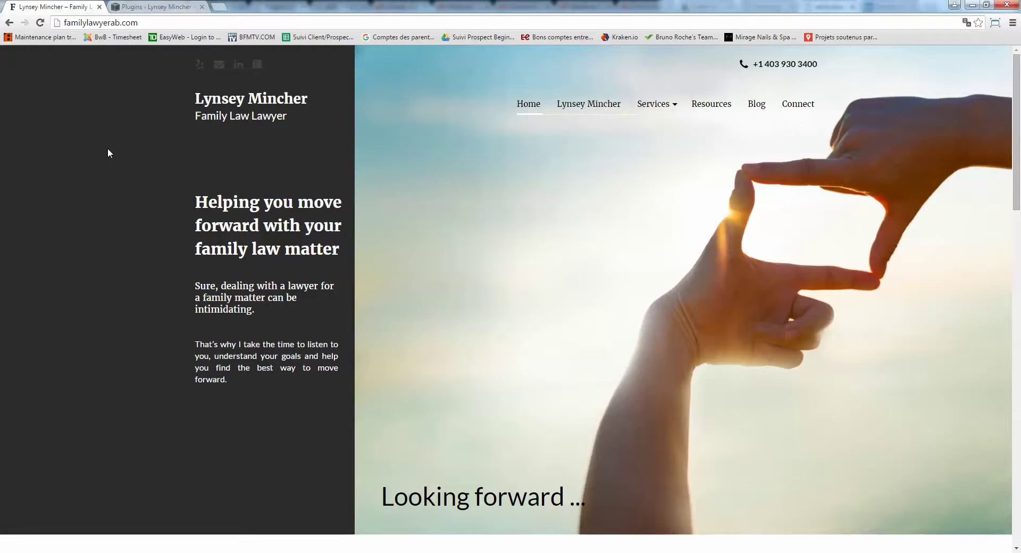
Step: Reload the home page and open its 'Edit with MotoPress' link in a new tab
key("F5")
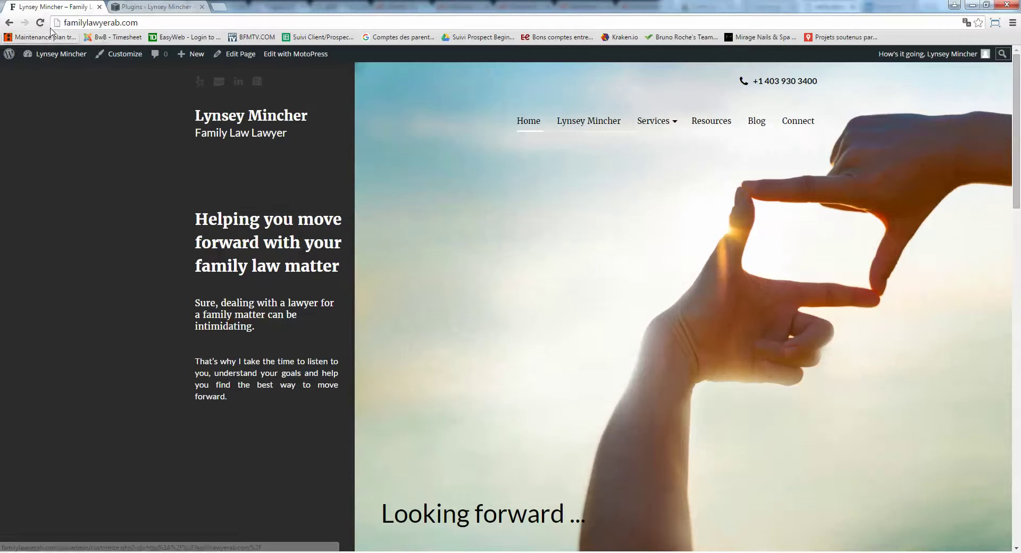
left_click(40, 23)
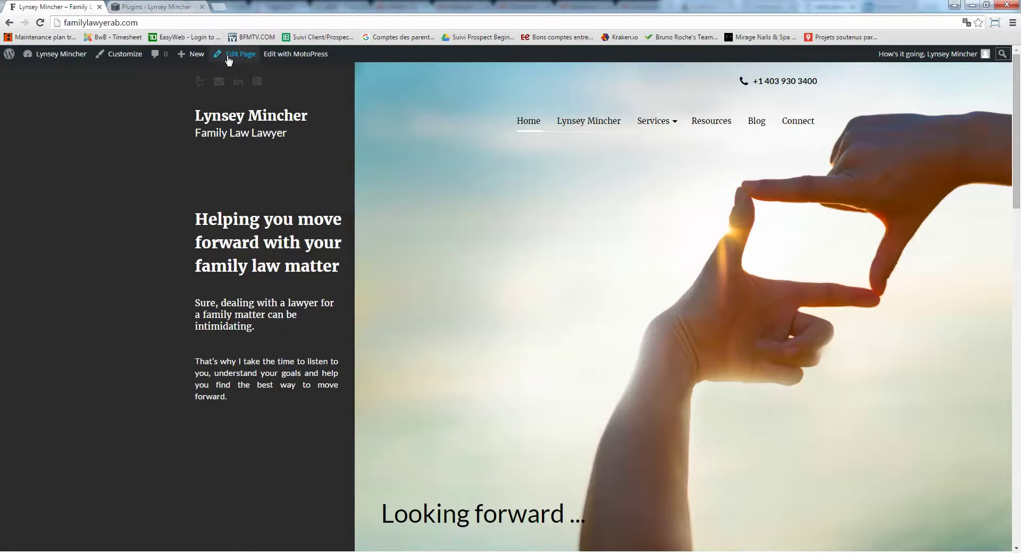
mouse_move(16, 59)
right_click(290, 58)
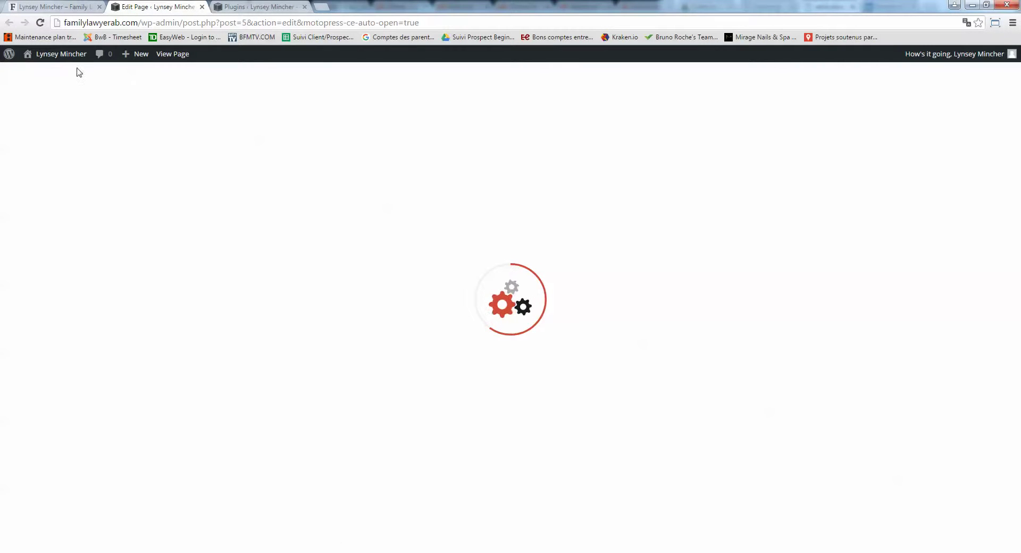
Step: Once the editor loads, type test characters into the Divorce description paragraph
left_click(67, 8)
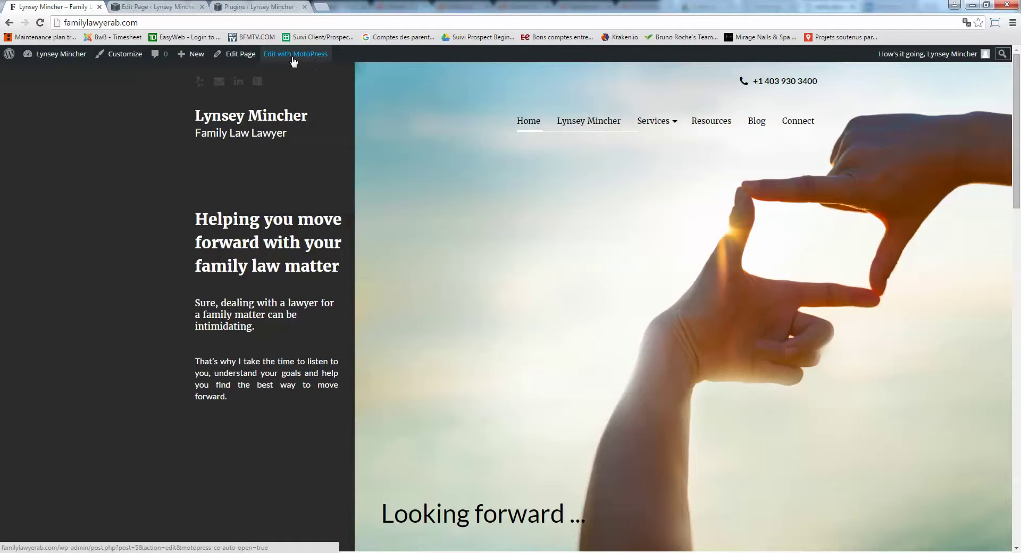
left_click(163, 12)
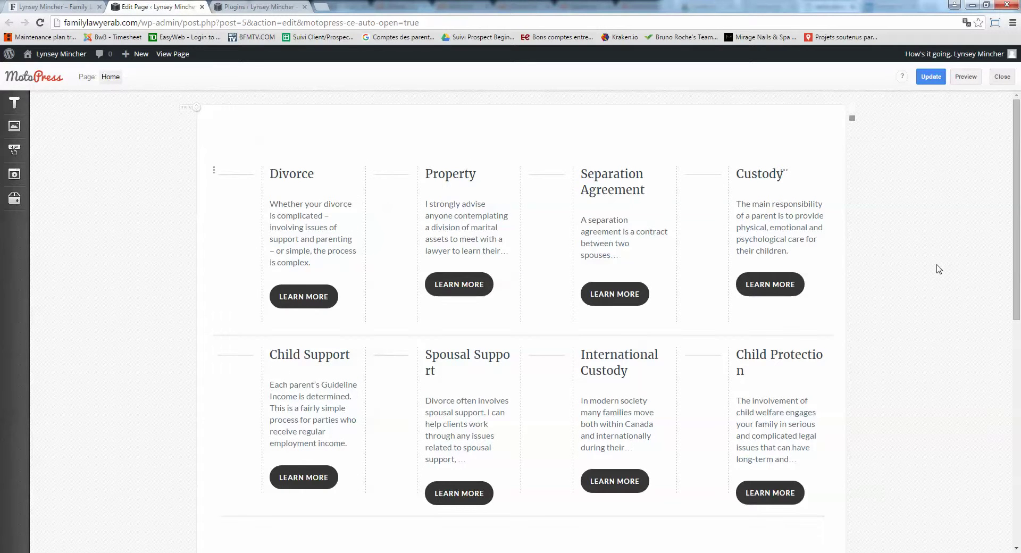
scroll(937, 269, "down", 9)
scroll(937, 268, "up", 9)
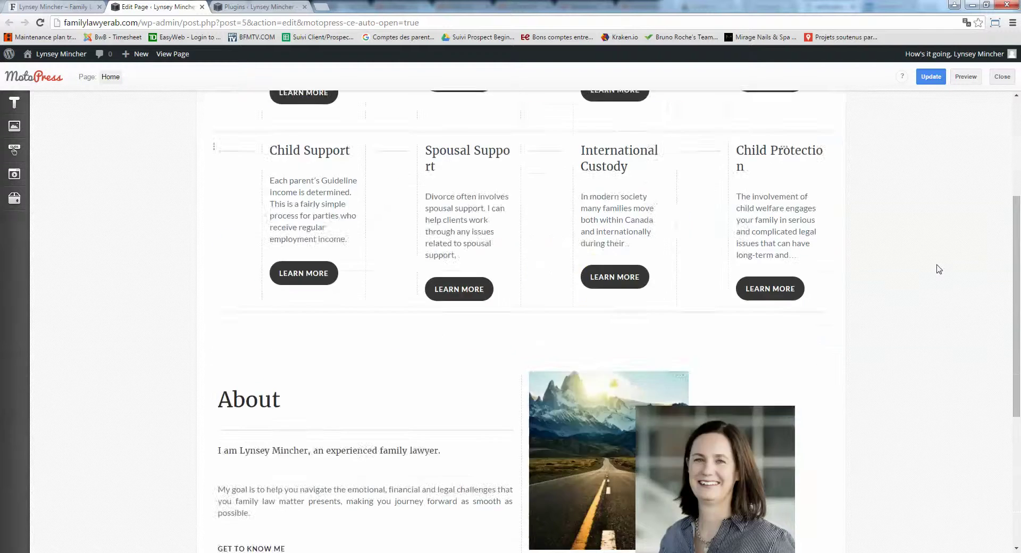
left_click(312, 222)
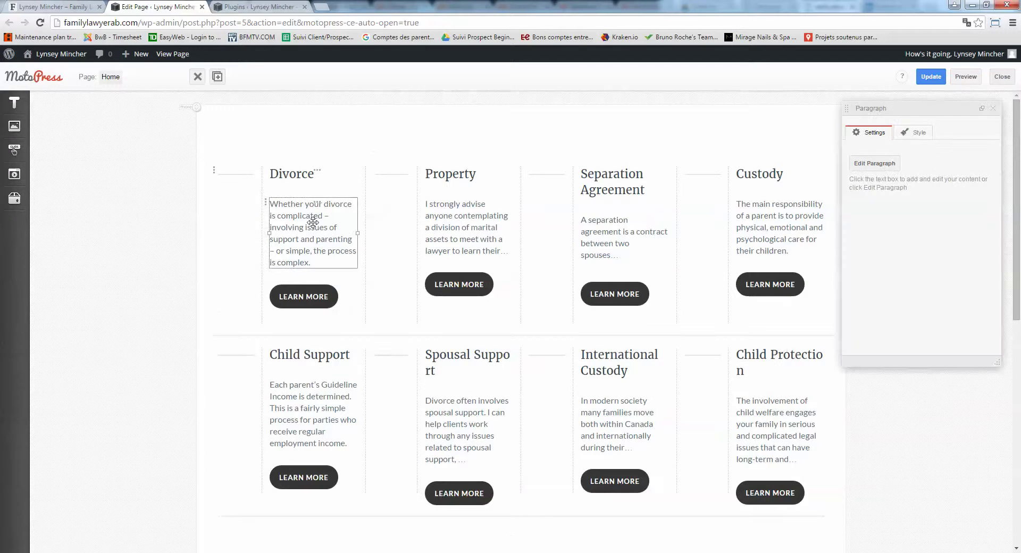
double_click(300, 233)
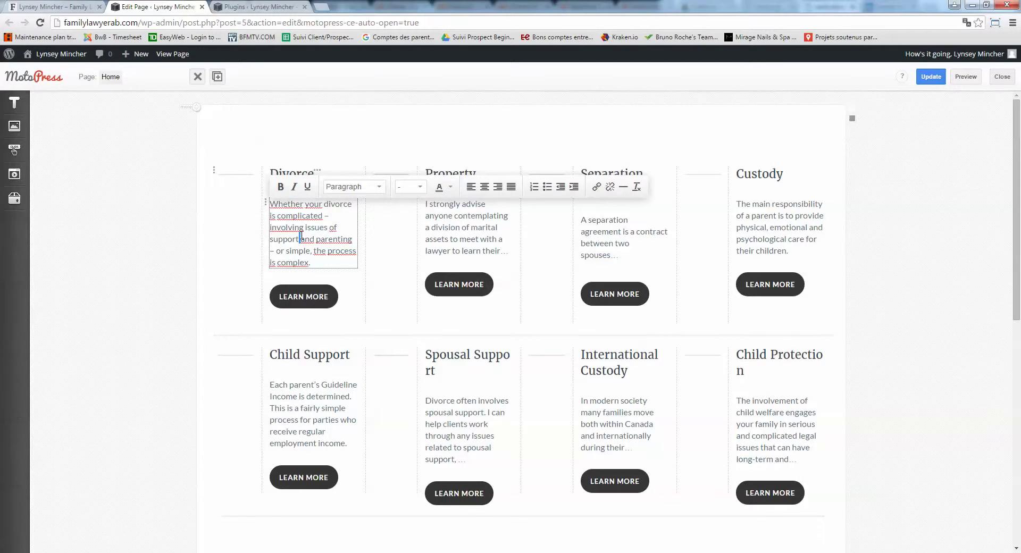
type("afaadawdwdawg issues o")
type("d wd wad awda w")
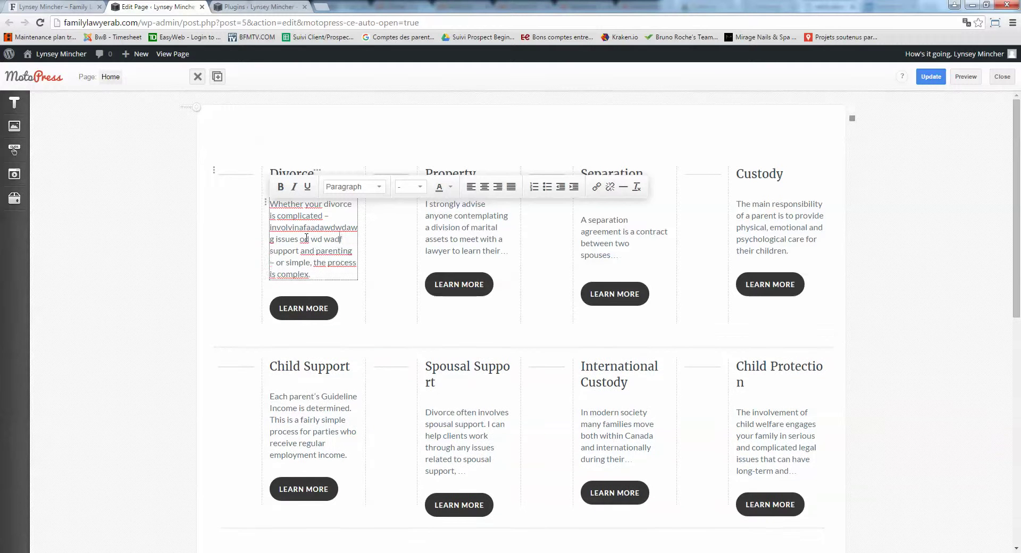
Step: Try inline editing of the Property, Divorce, Separation Agreement and Custody headings
left_click(457, 234)
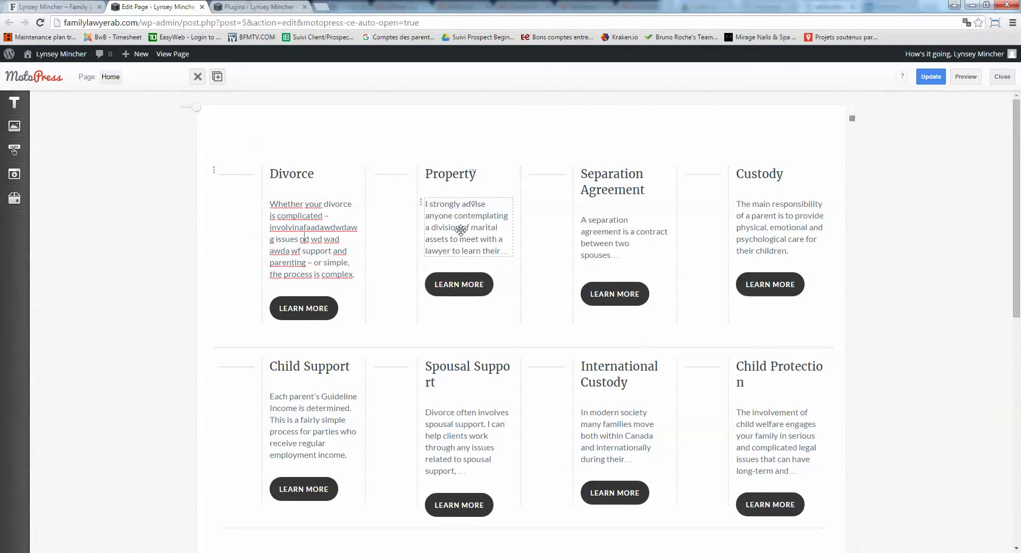
double_click(448, 173)
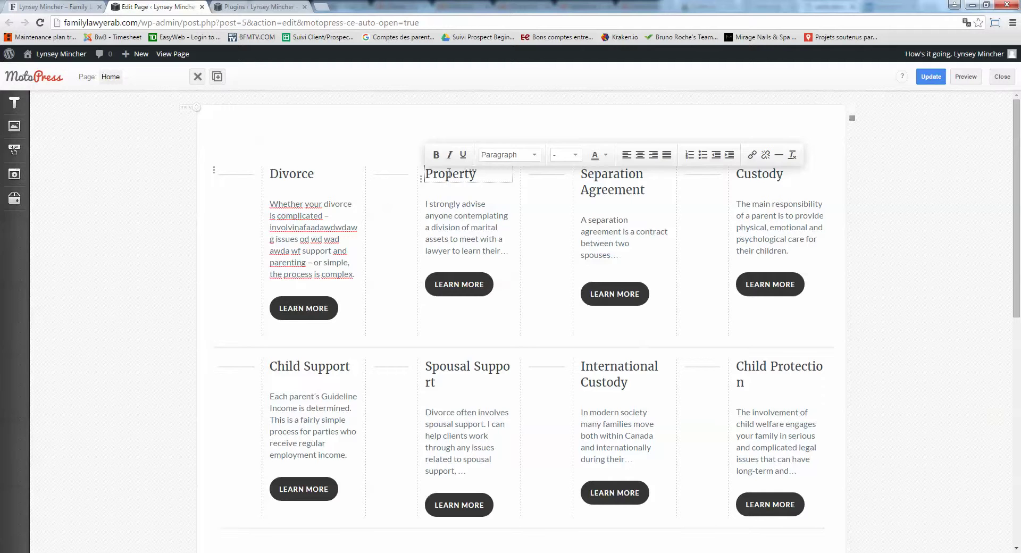
left_click(291, 179)
double_click(319, 184)
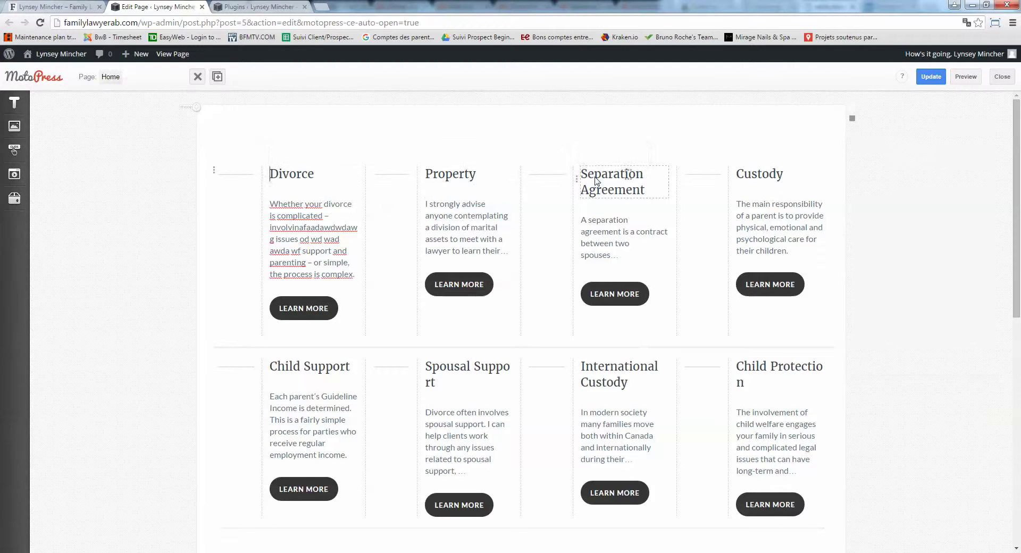
double_click(595, 181)
double_click(744, 178)
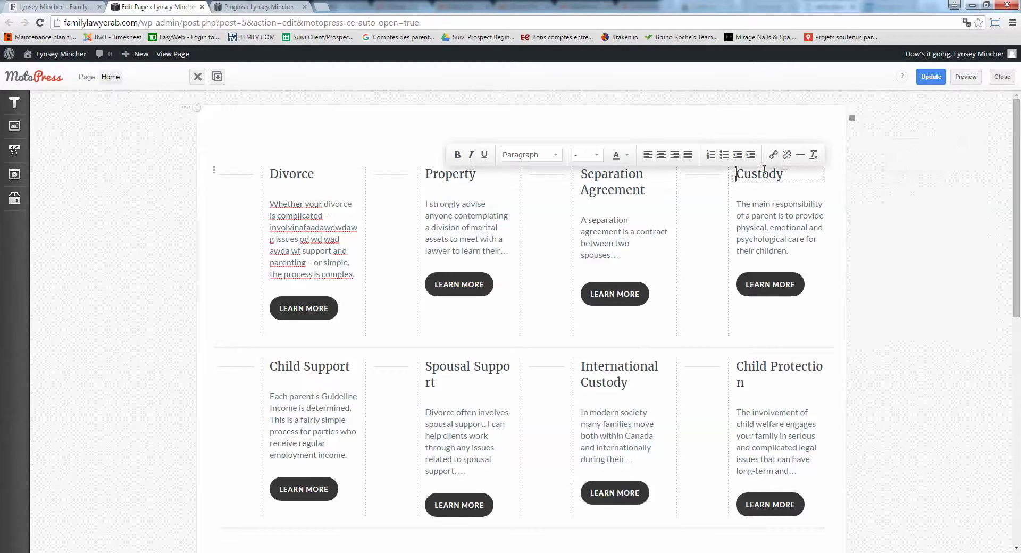
left_click(439, 245)
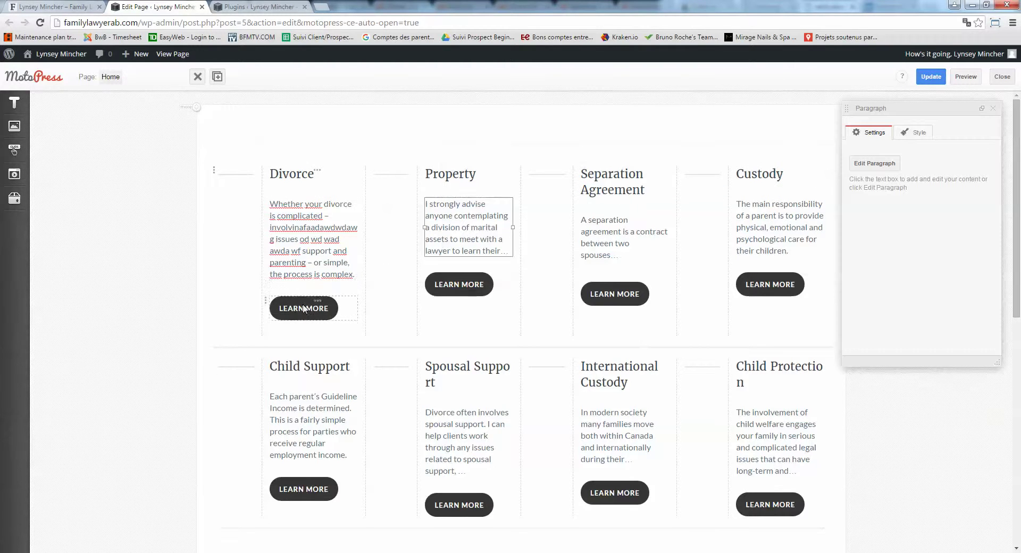
Step: Inspect the link addresses of the Divorce and Property LEARN MORE buttons
left_click(304, 309)
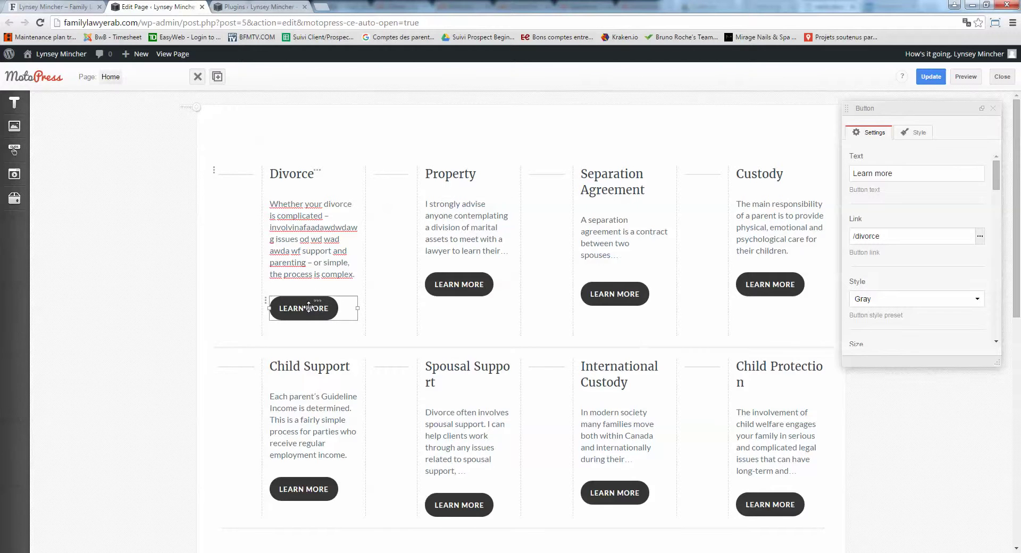
left_click_drag(891, 238, 853, 238)
left_click(464, 287)
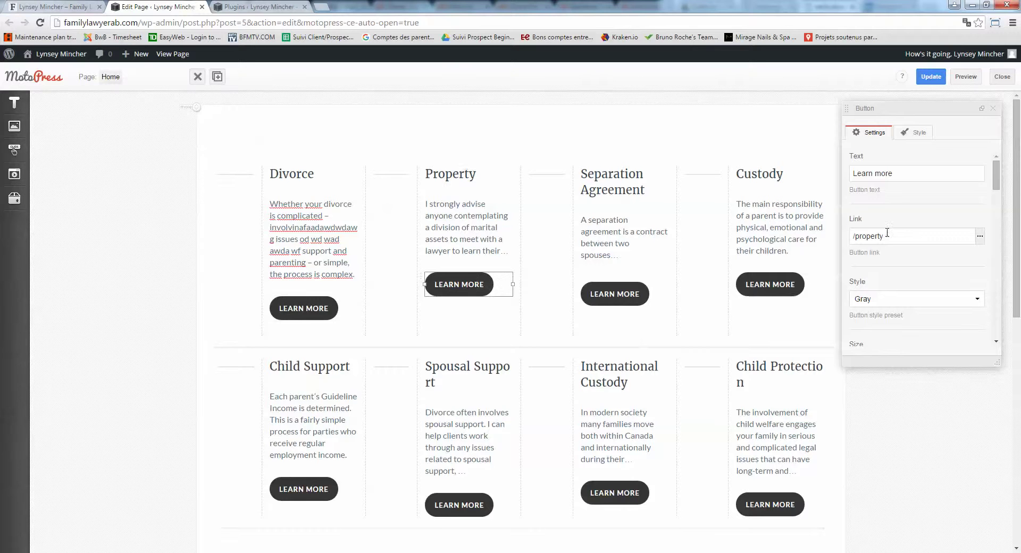
left_click_drag(887, 232, 852, 236)
left_click(602, 238)
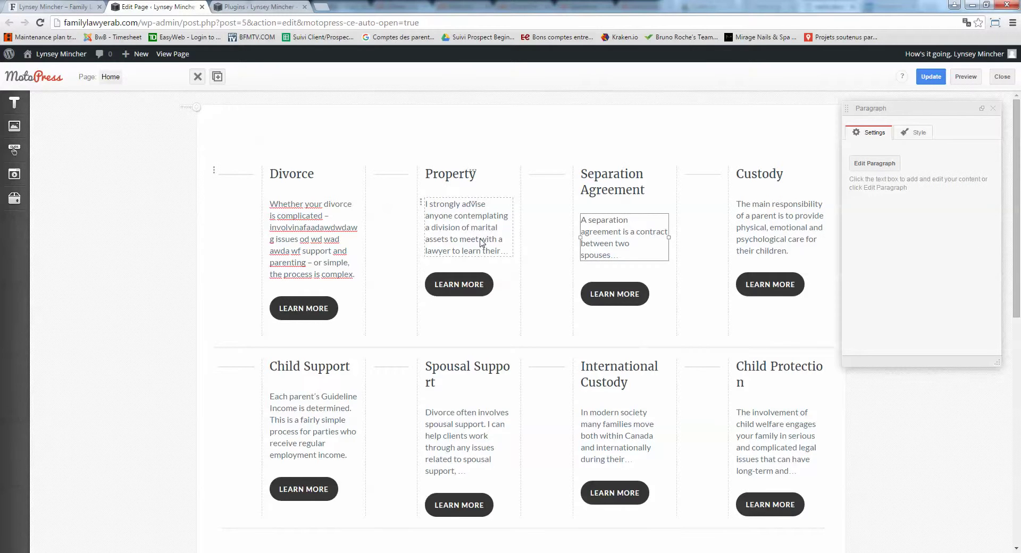
Step: Select the spacer under the Property description, compare with the live site, and adjust its Size
left_click(461, 267)
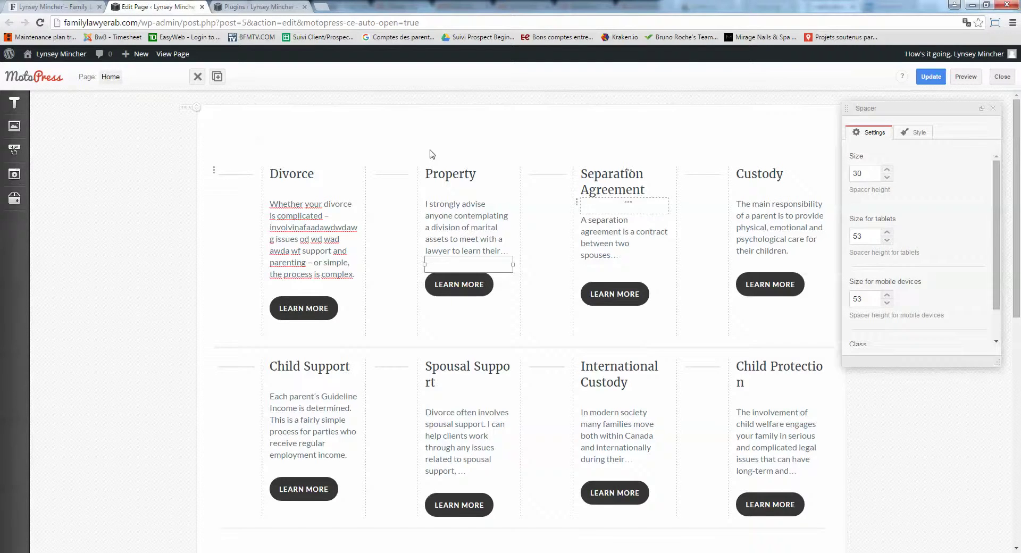
key("ctrl+1")
scroll(469, 270, "down", 10)
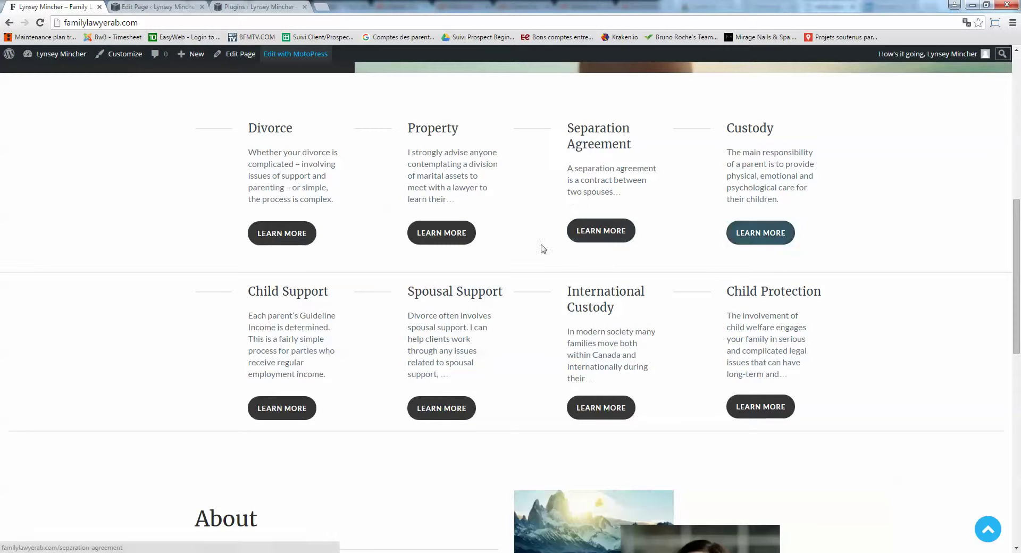
left_click(126, 4)
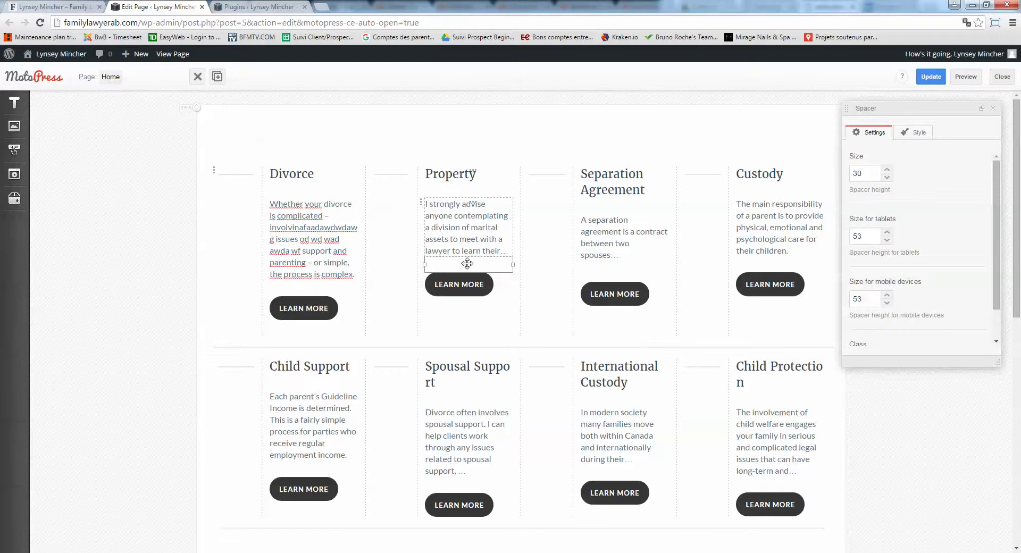
left_click(888, 171)
left_click(497, 266)
scroll(627, 254, "down", 2)
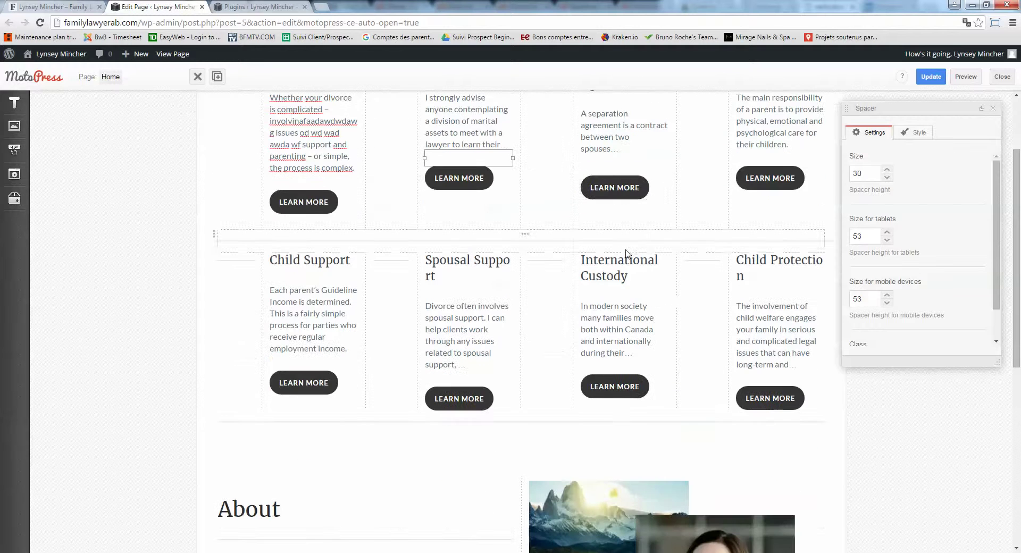
Step: Click through the service paragraphs and About texts, ending on the two-photo WordPress Text block
left_click(628, 318)
left_click(460, 325)
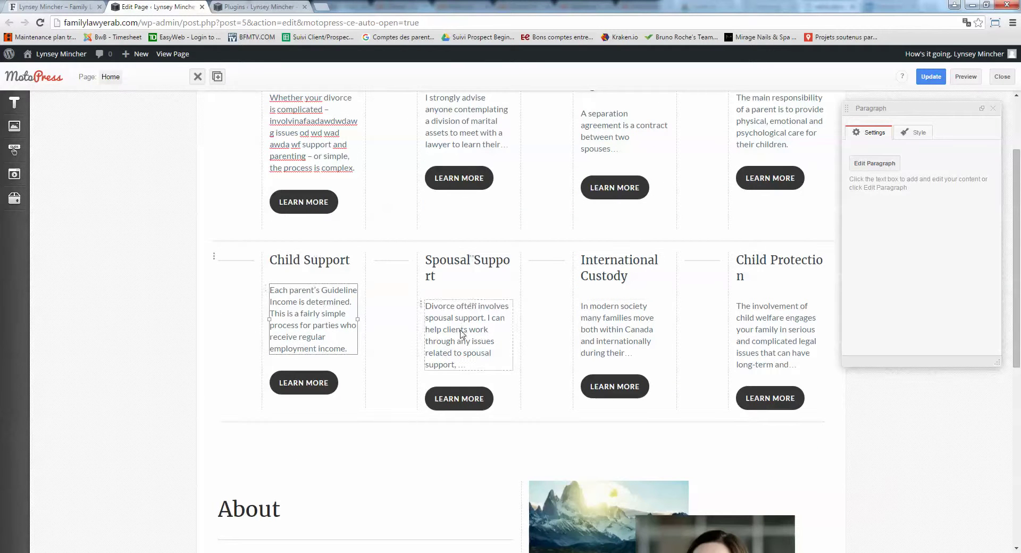
scroll(365, 301, "down", 4)
scroll(365, 300, "down", 2)
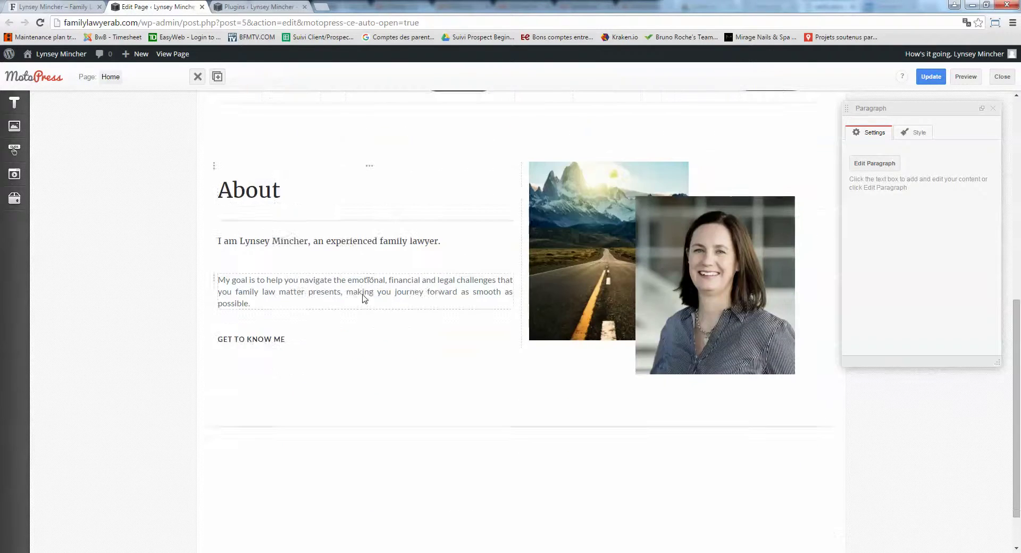
left_click(327, 301)
left_click(266, 192)
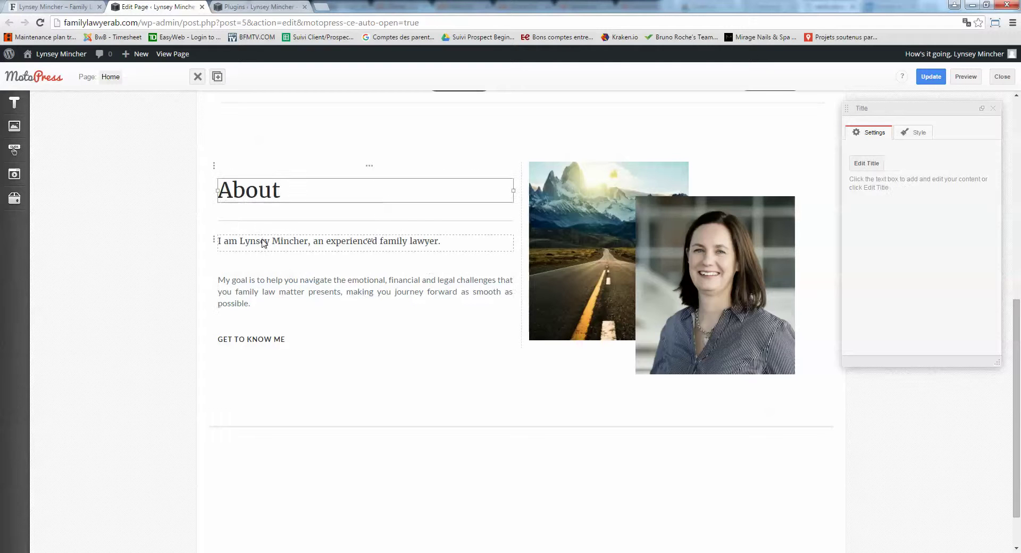
left_click(258, 242)
left_click(248, 303)
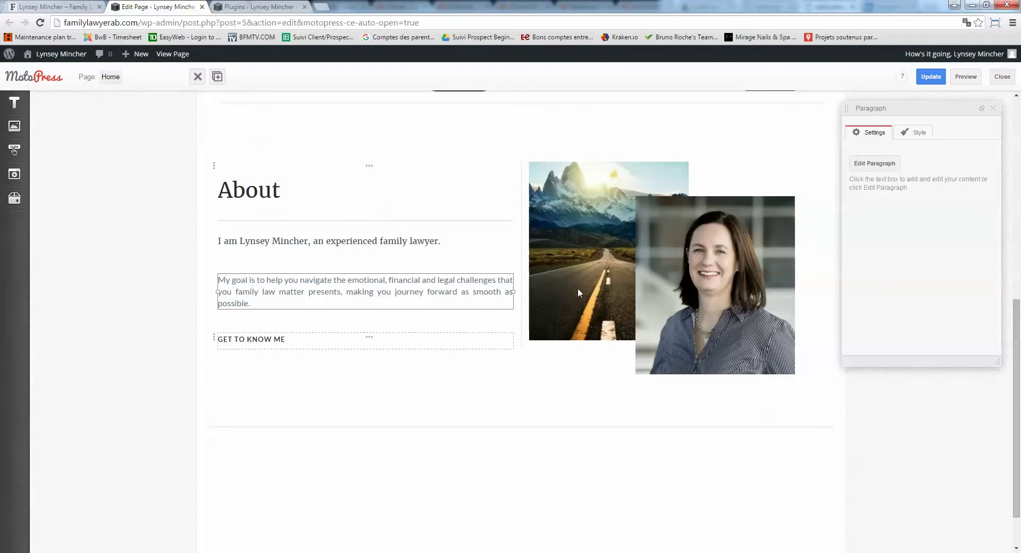
left_click(702, 364)
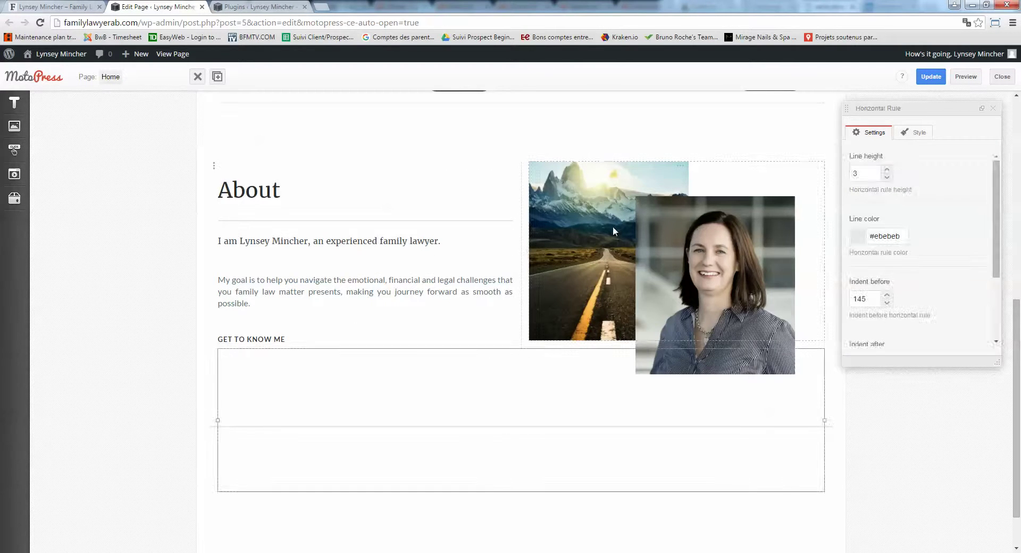
left_click(612, 229)
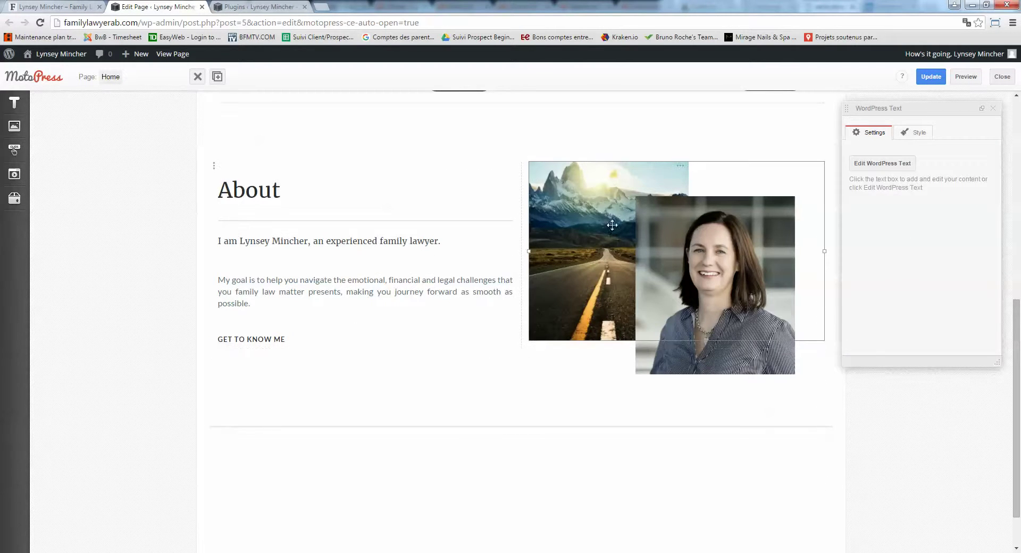
Step: Open the mountain road photo's Image Details, browse the library for a replacement, then go back
left_click(882, 163)
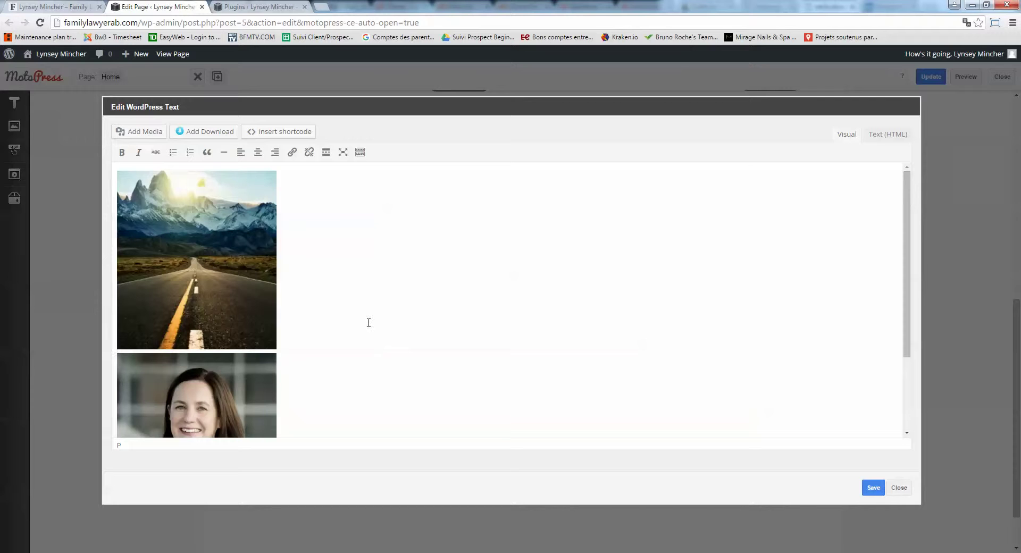
left_click(183, 231)
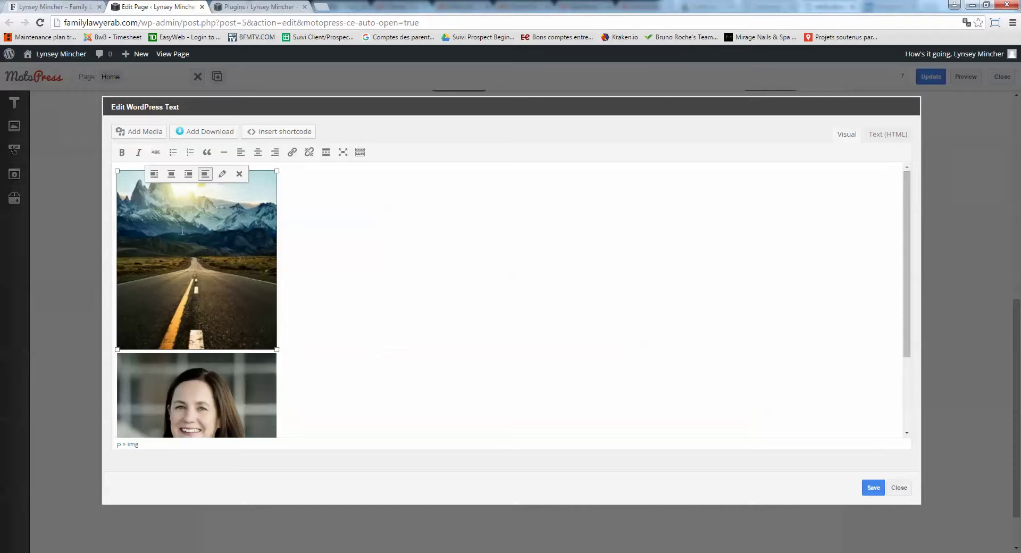
left_click(223, 177)
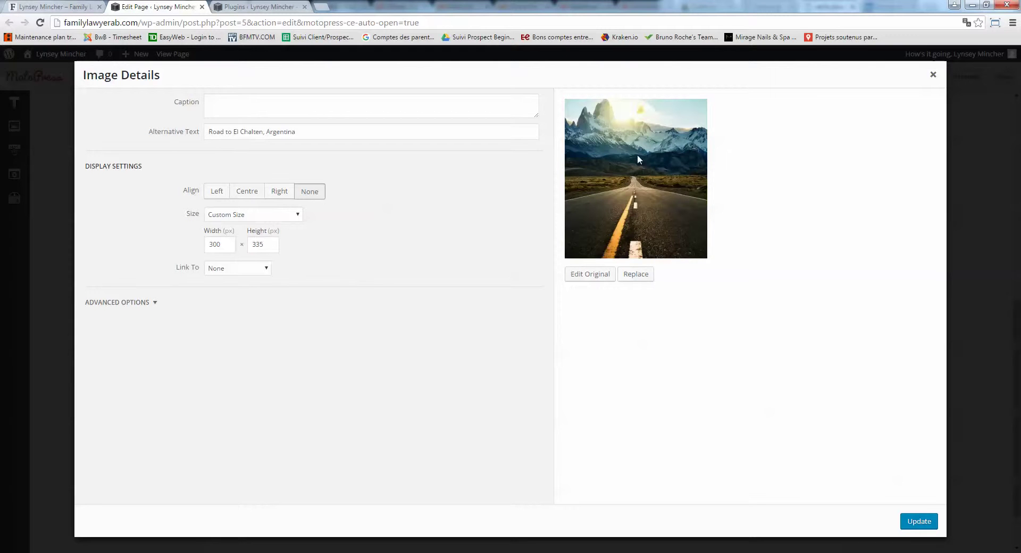
left_click(633, 278)
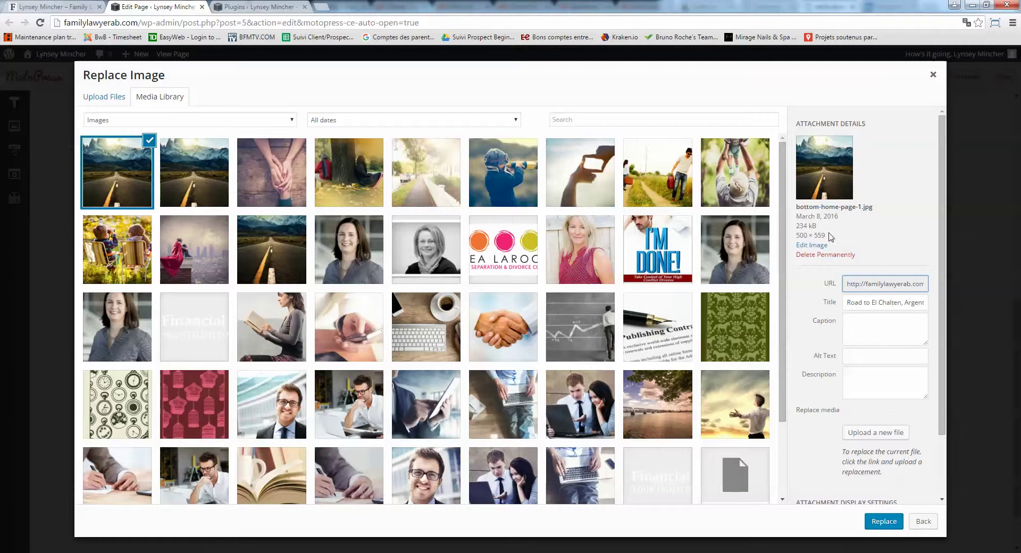
left_click_drag(825, 235, 822, 238)
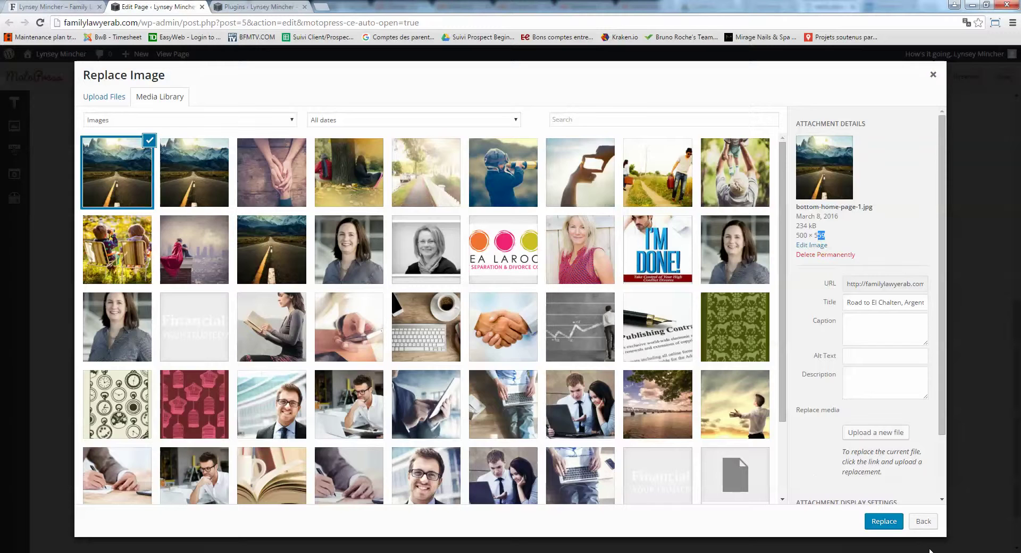
left_click(923, 521)
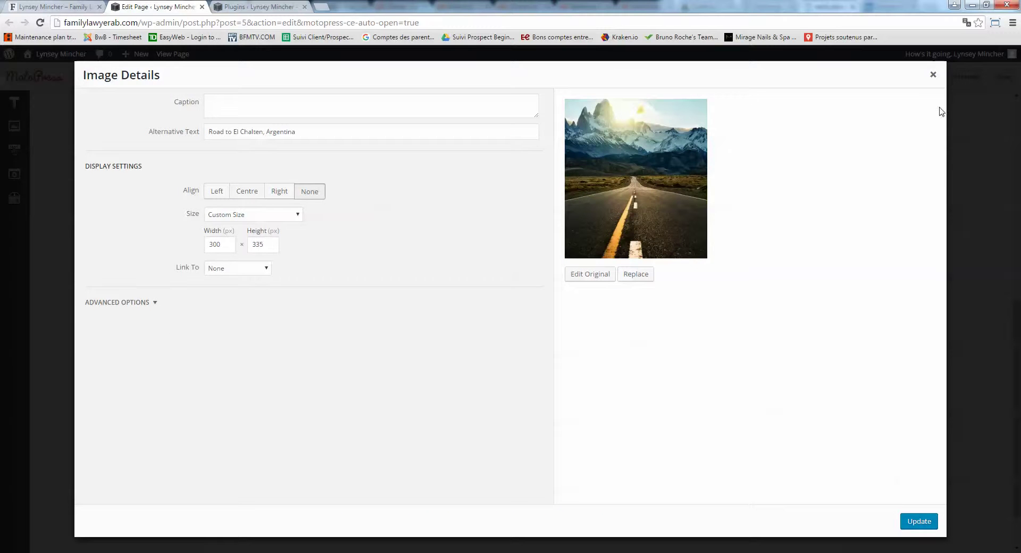
Step: Close the road photo's Image Details and the Edit WordPress Text dialog without saving
left_click(933, 75)
scroll(782, 324, "down", 2)
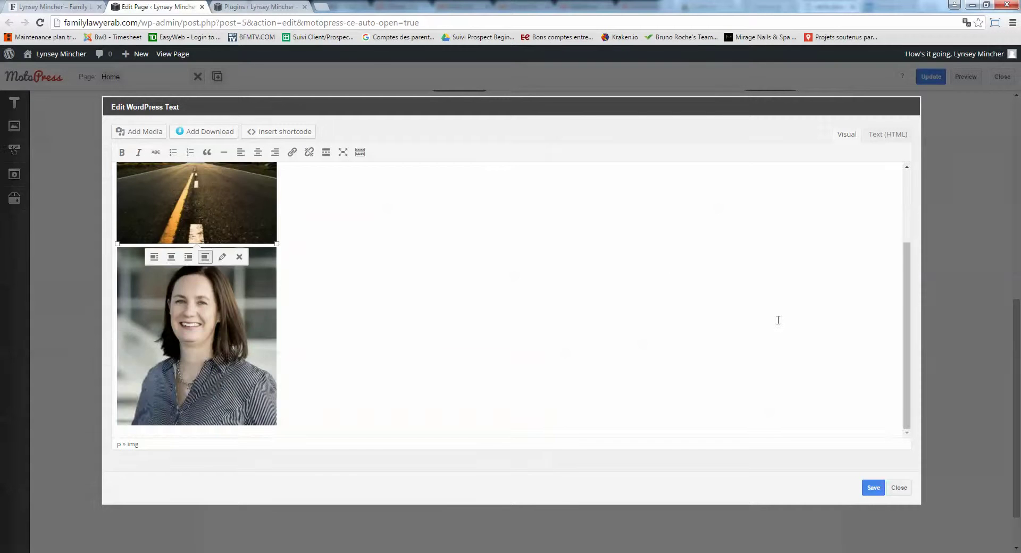
left_click(196, 324)
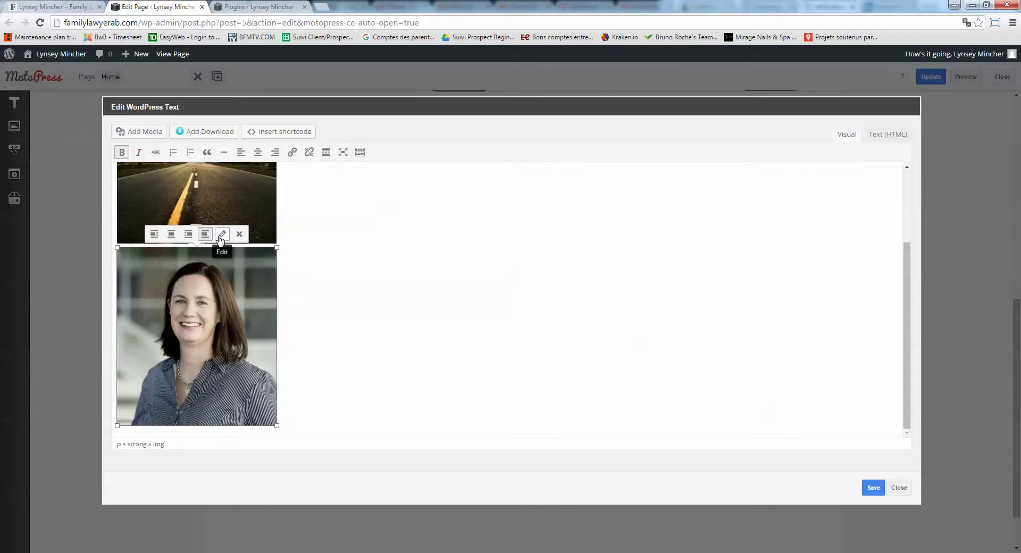
left_click(897, 491)
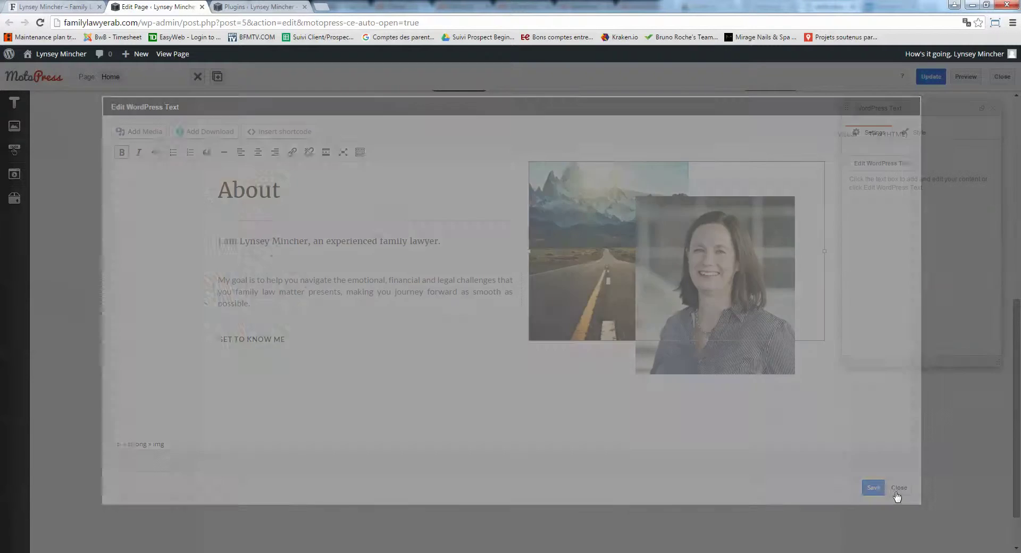
scroll(440, 295, "up", 9)
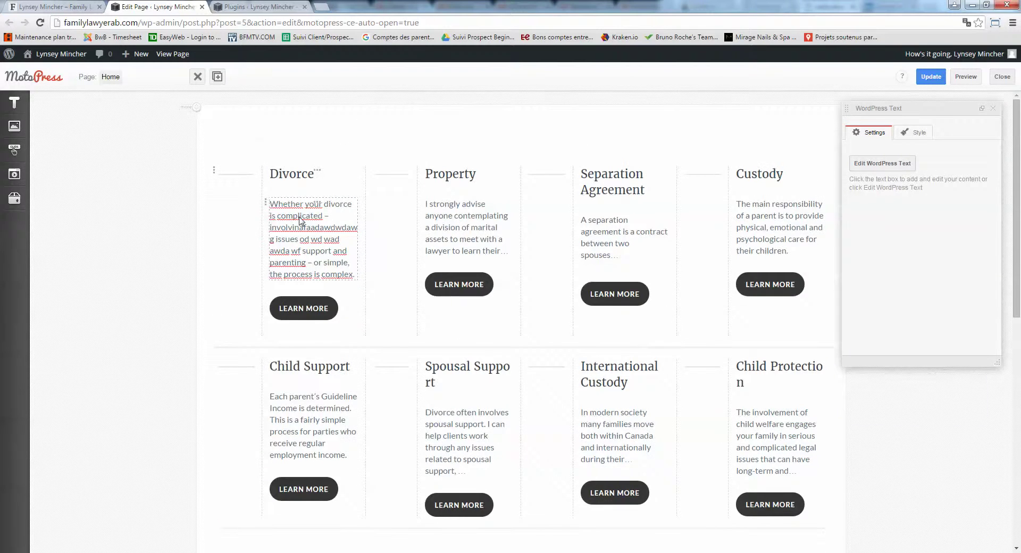
Step: Check the live home page, then return to the MotoPress page builder
scroll(300, 221, "down", 8)
scroll(301, 221, "up", 8)
left_click(54, 6)
scroll(441, 260, "up", 10)
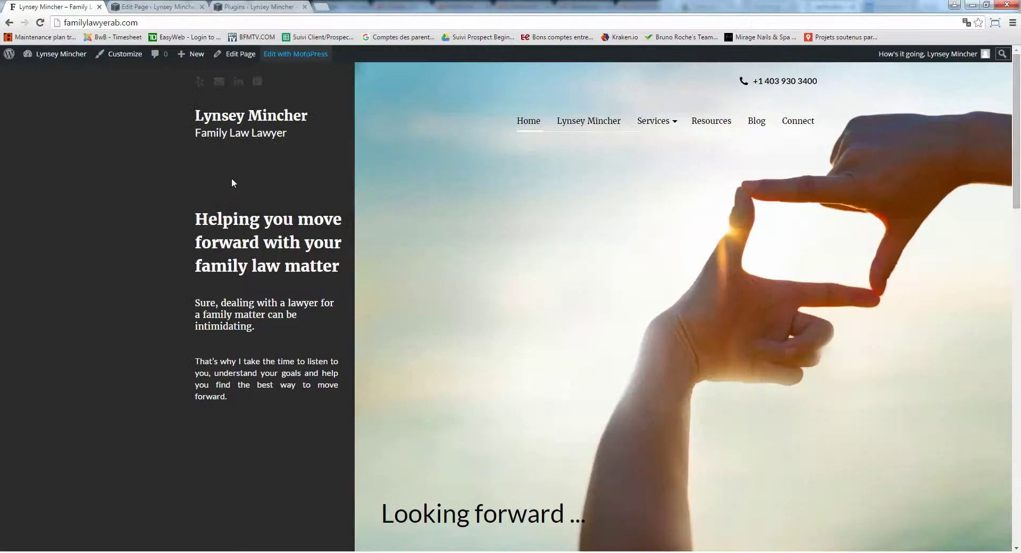
left_click(132, 6)
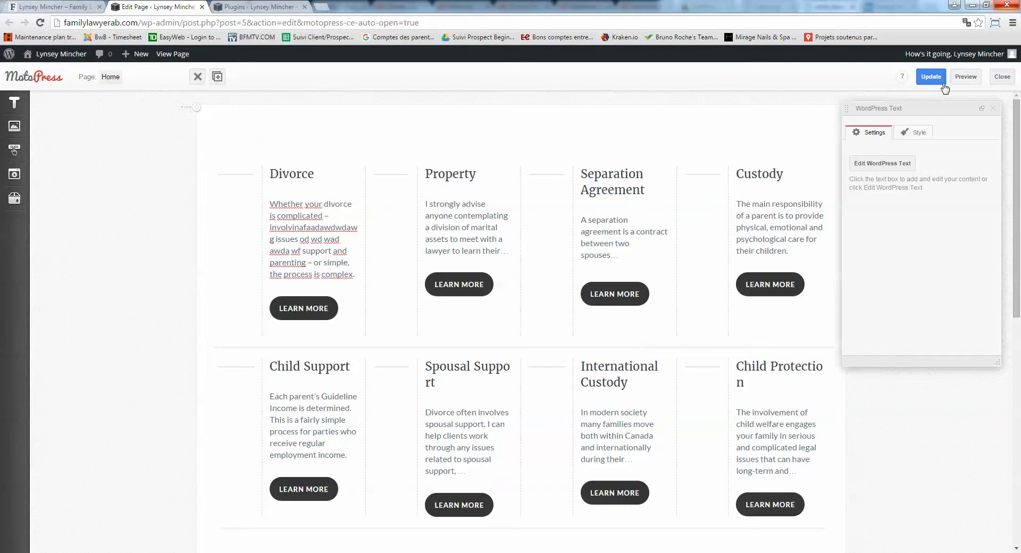
left_click(1002, 78)
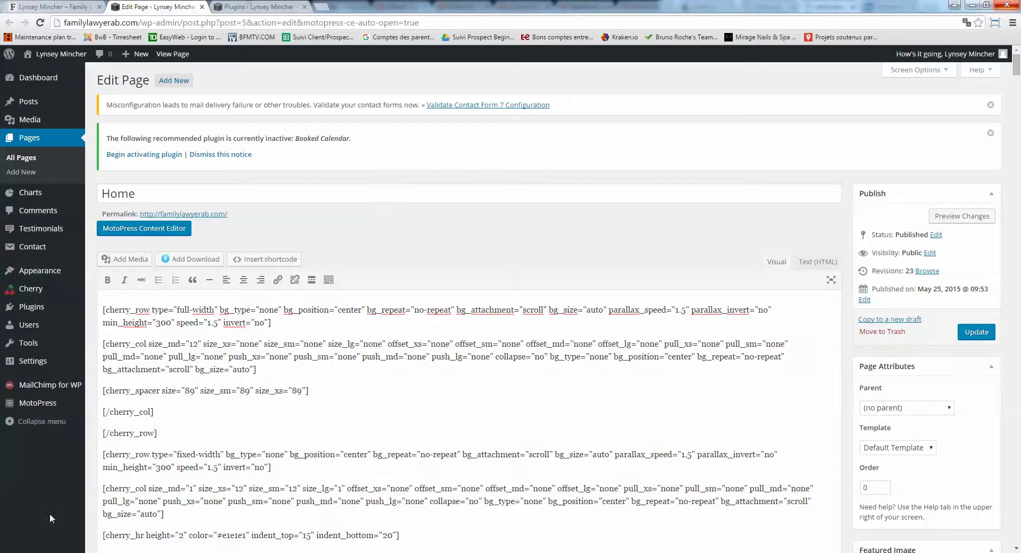
key("super")
type("curs")
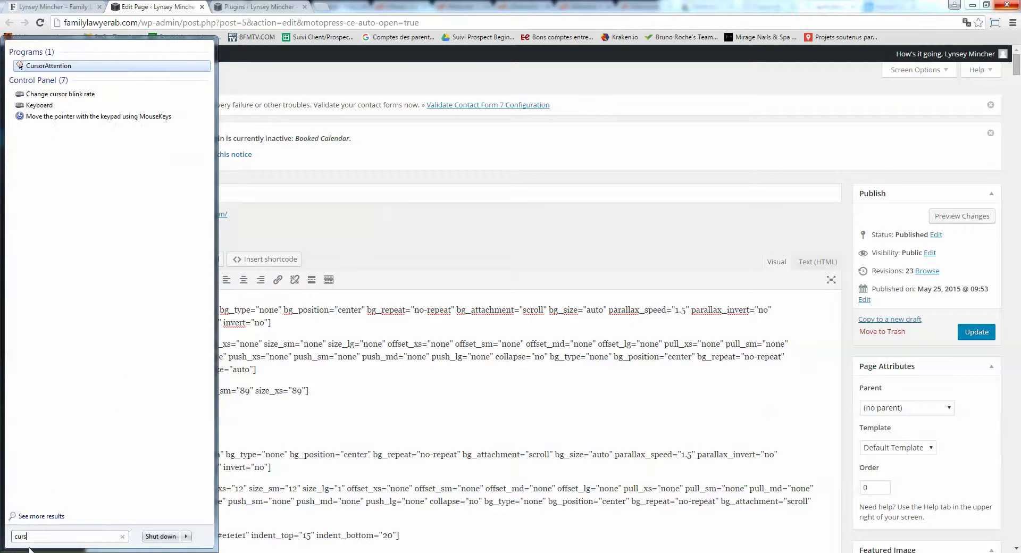
left_click(69, 66)
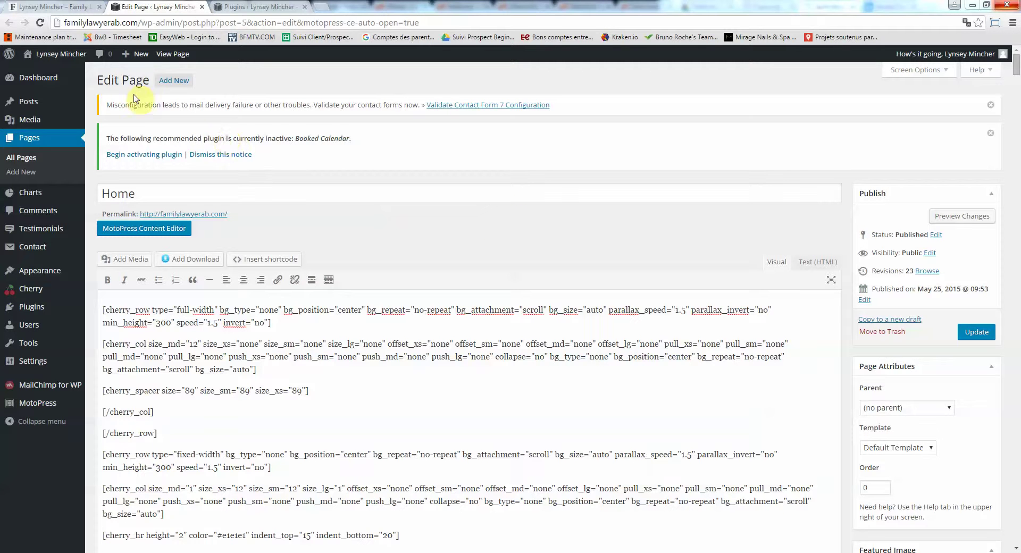
left_click(73, 13)
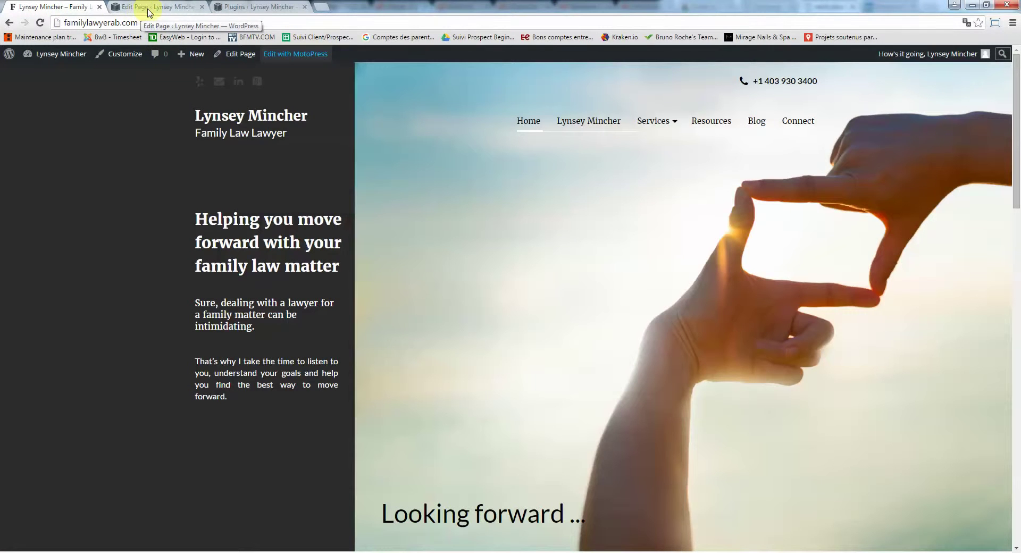
left_click(149, 13)
mouse_move(64, 293)
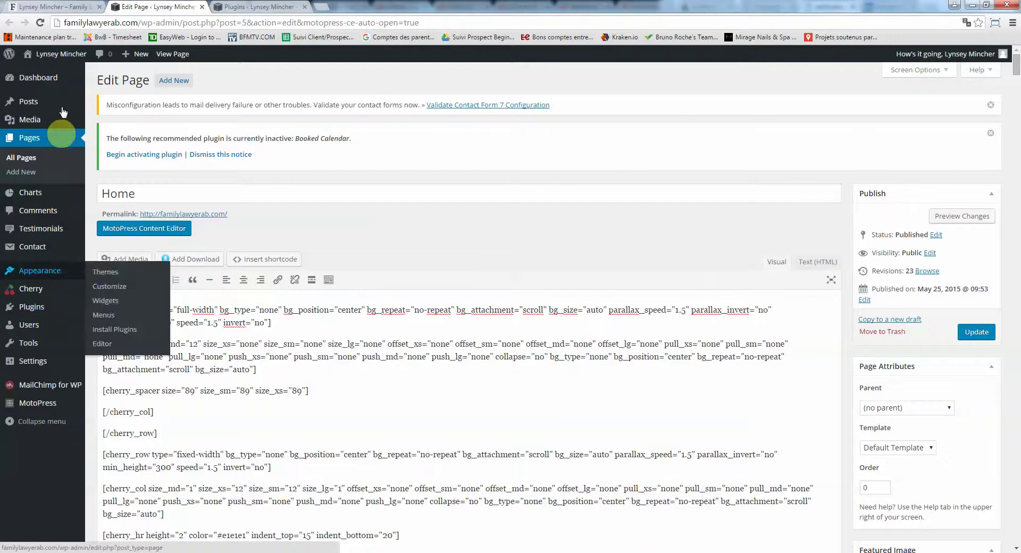
left_click(53, 6)
left_click(152, 6)
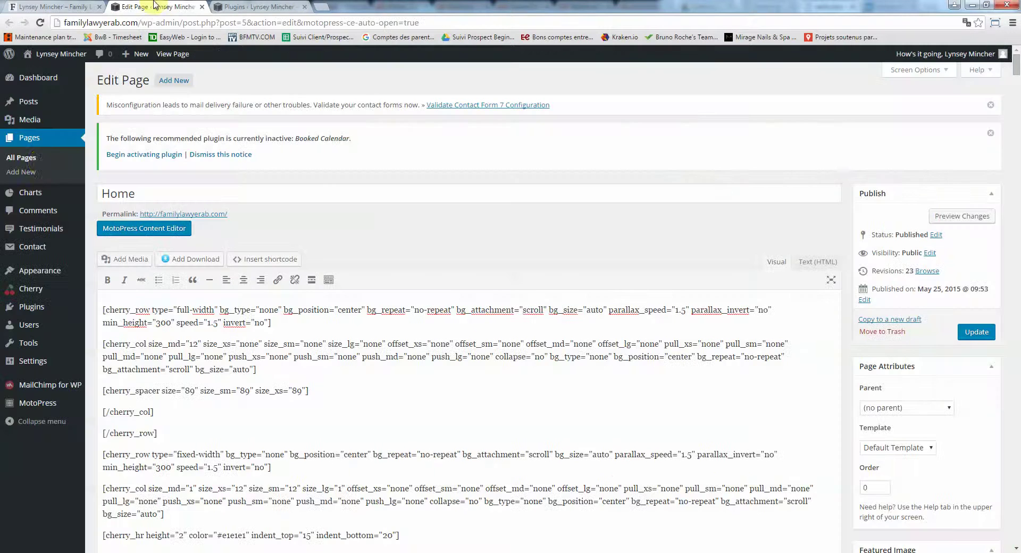
mouse_move(48, 270)
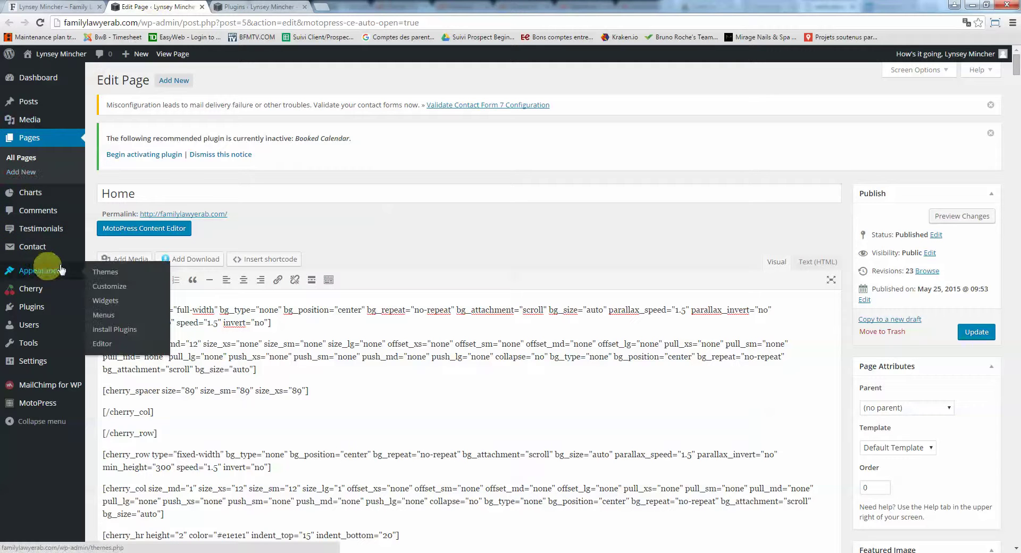
Step: In Appearance > Widgets, inspect the Header Sidebar and Secondary Sidebar widgets
left_click(118, 302)
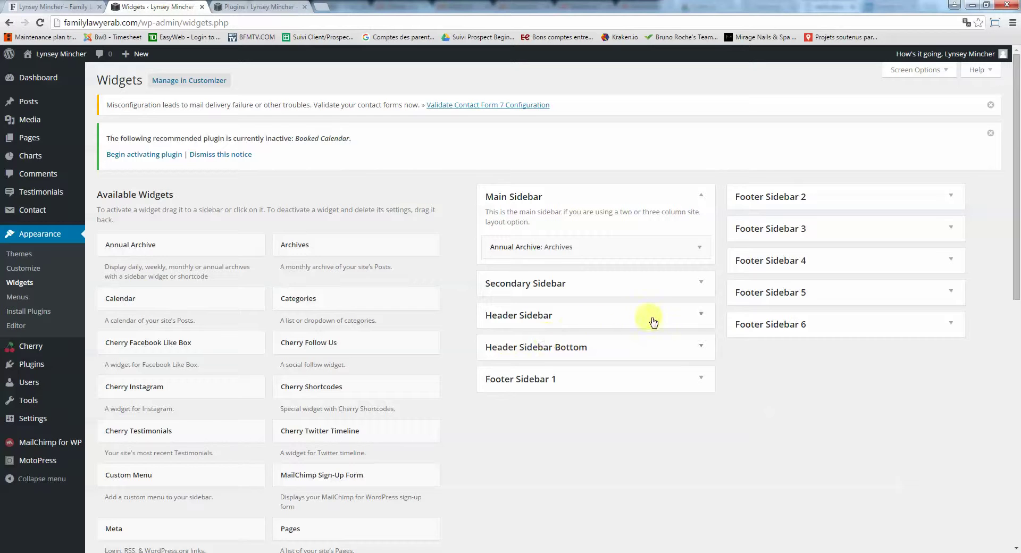
left_click(690, 319)
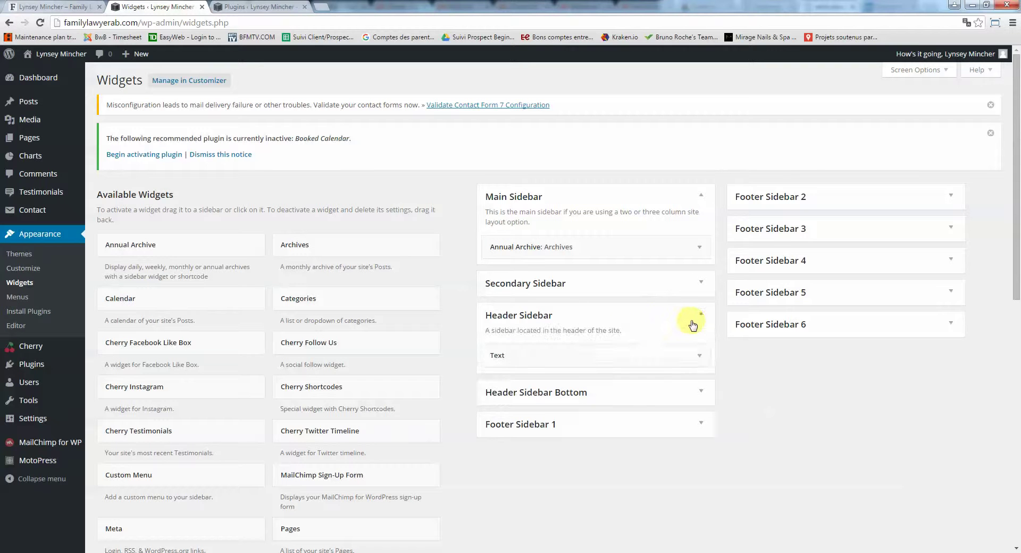
left_click(697, 359)
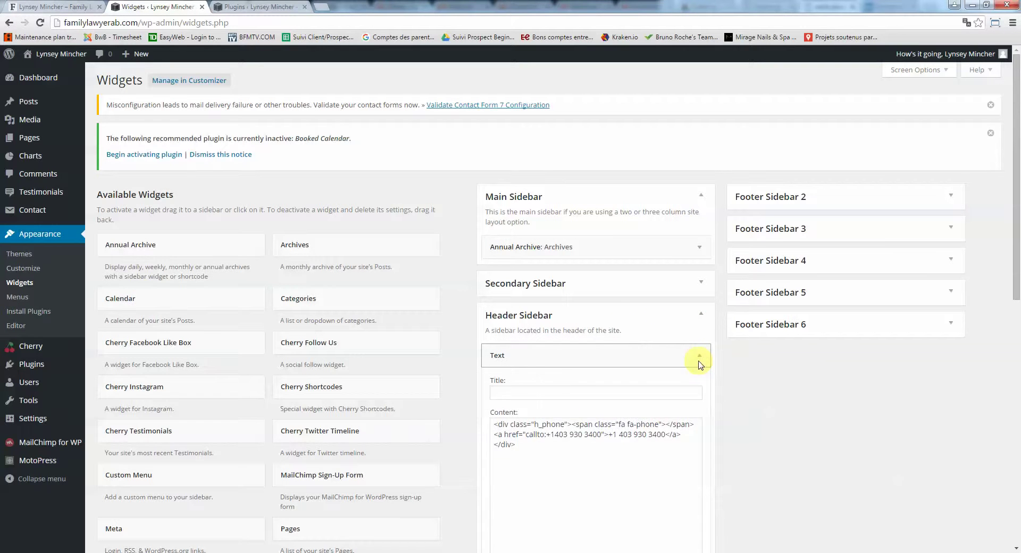
left_click(700, 364)
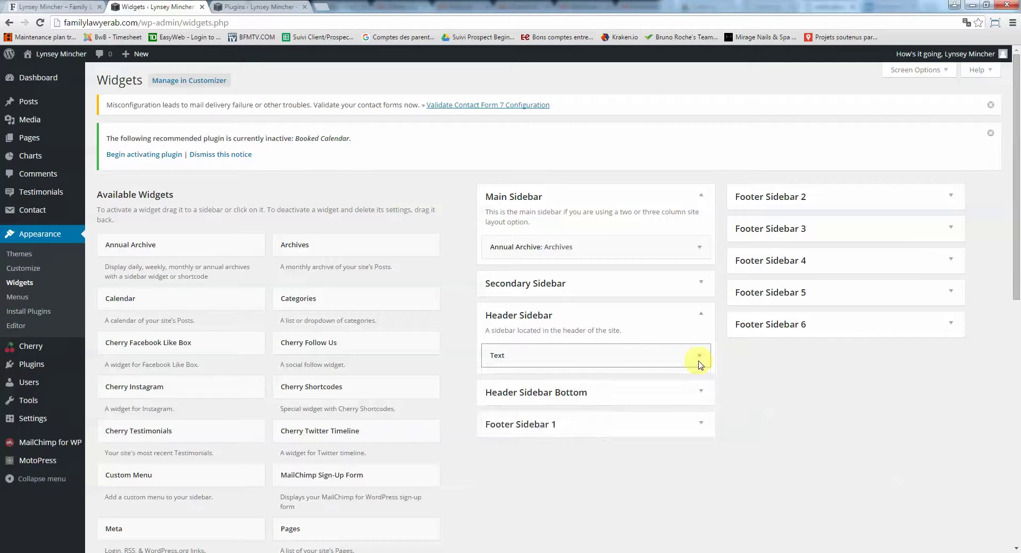
left_click(694, 298)
left_click(694, 298)
Step: Expand the Header Sidebar Bottom text widget's settings
left_click(698, 398)
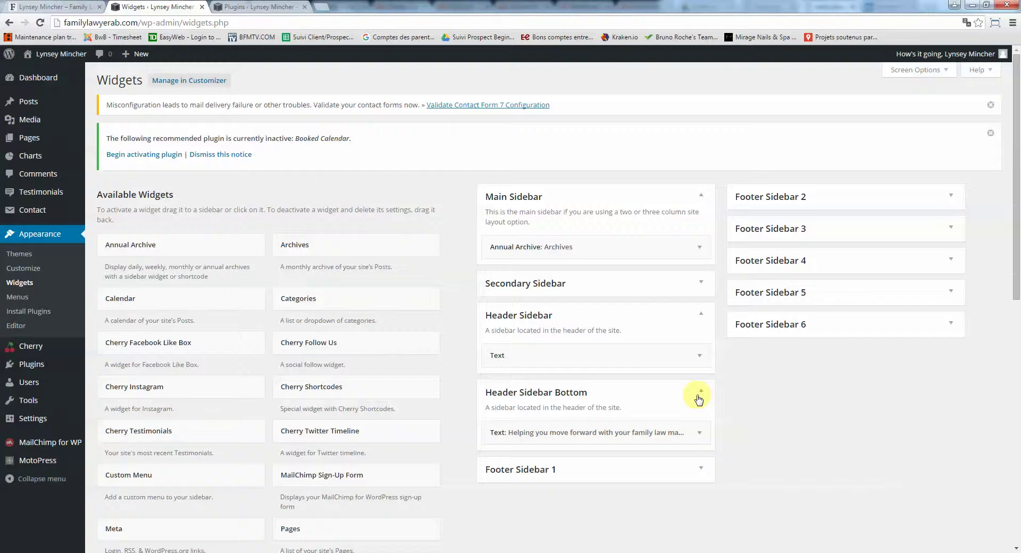
scroll(698, 398, "down", 1)
left_click(699, 381)
scroll(700, 381, "down", 1)
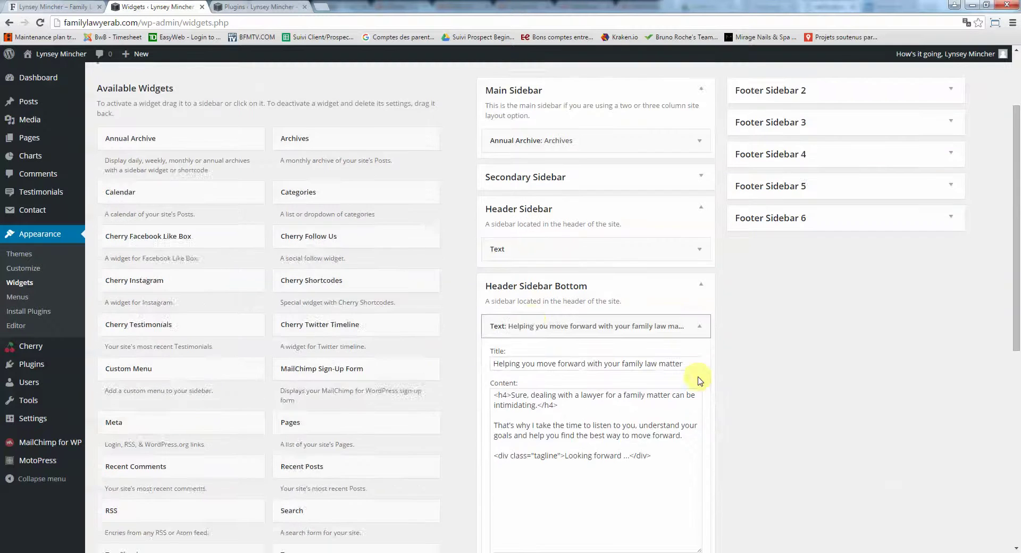
scroll(698, 381, "down", 1)
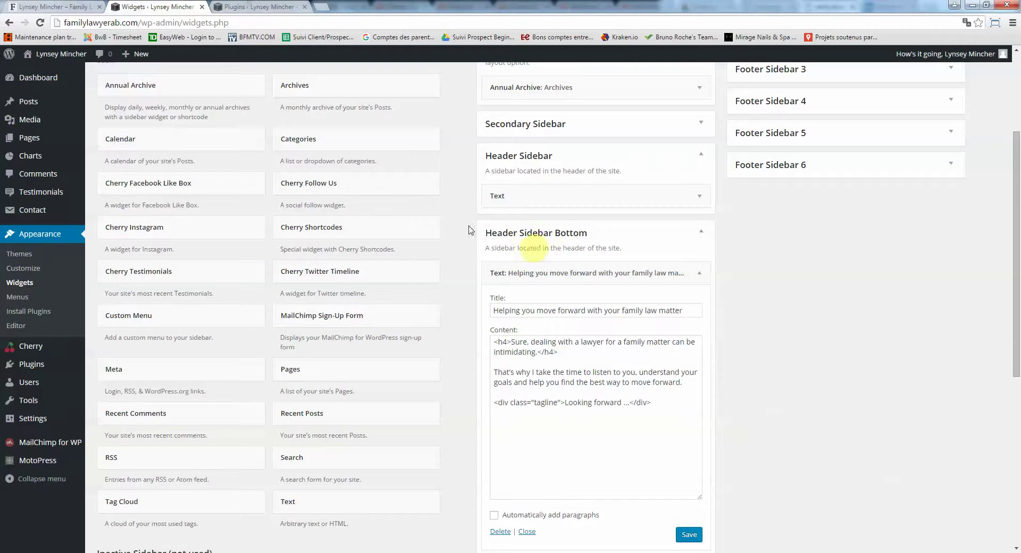
Step: Compare the widget's title, content markup and 'Looking forward' tagline against the live home page
left_click(50, 7)
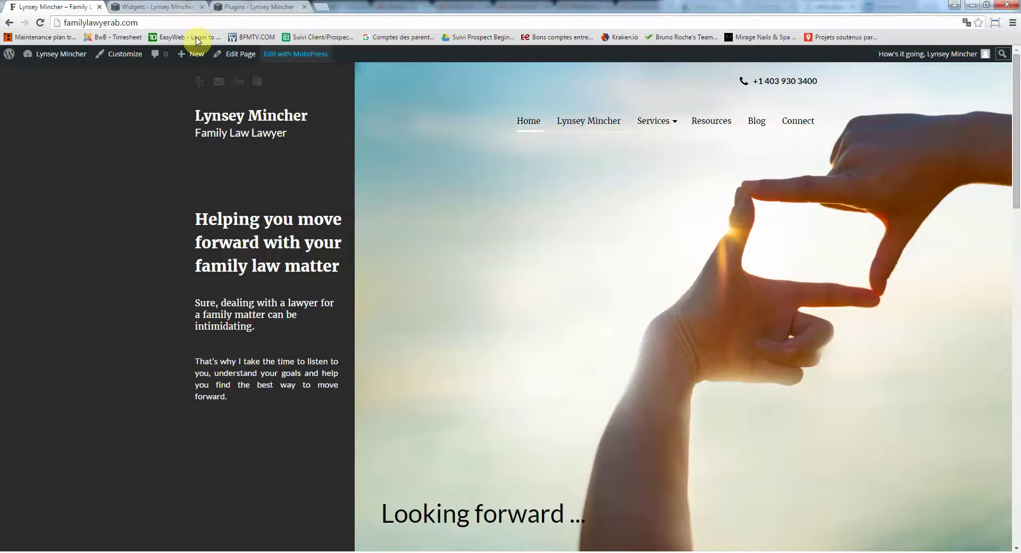
left_click(157, 6)
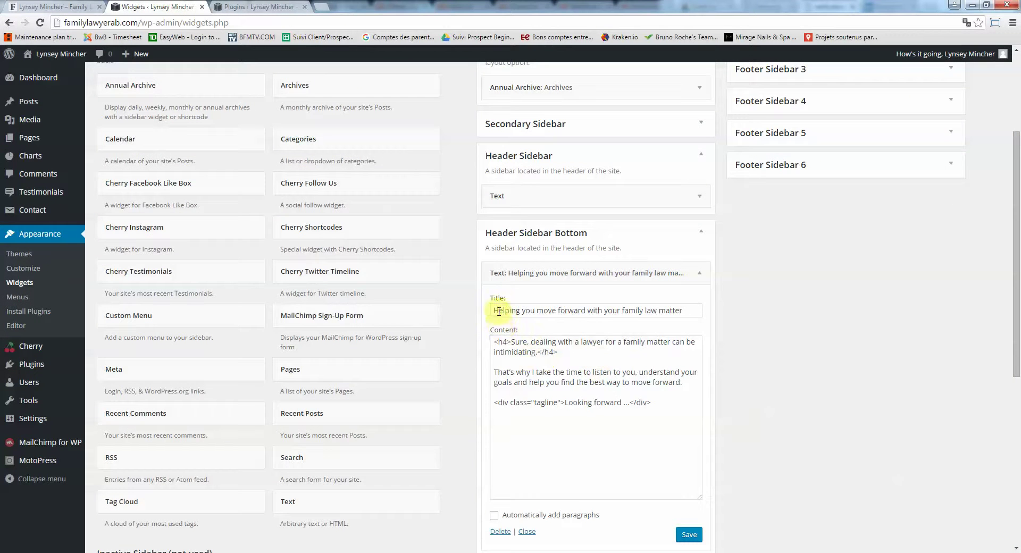
left_click_drag(498, 312, 604, 365)
left_click_drag(651, 403, 485, 337)
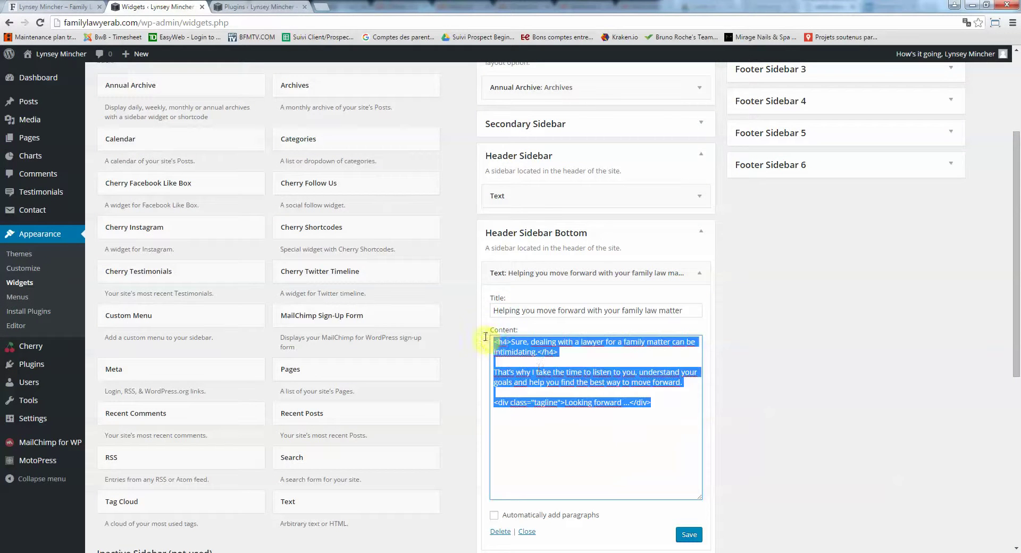
left_click_drag(565, 403, 643, 402)
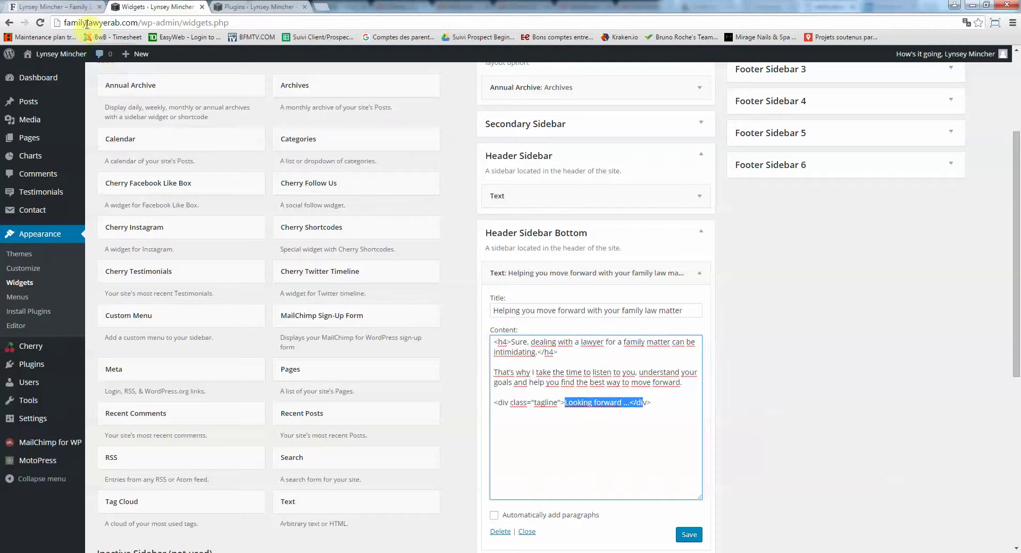
left_click(77, 7)
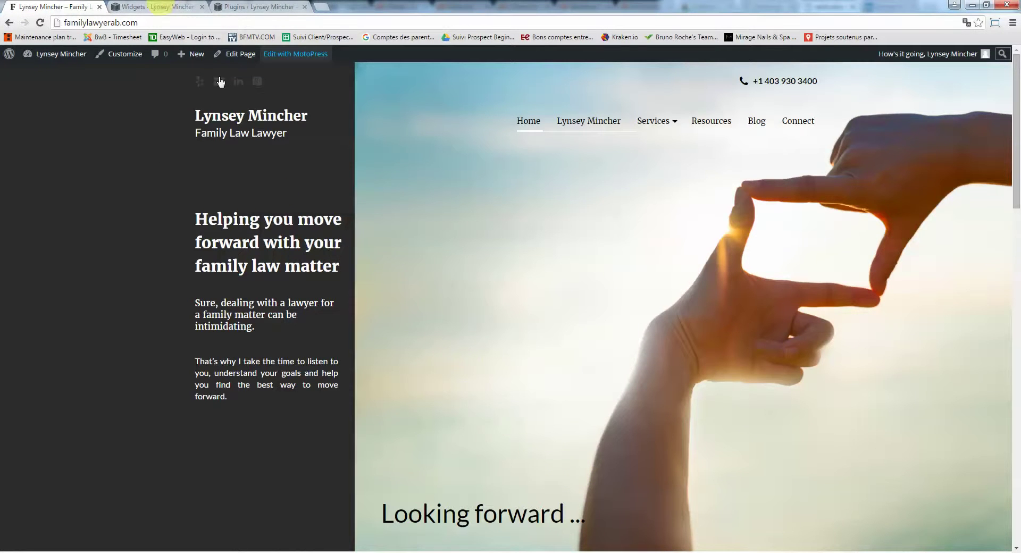
Step: Open the Divorce page from the Services menu and launch its MotoPress editor in a new tab
scroll(577, 394, "down", 5)
scroll(537, 372, "up", 5)
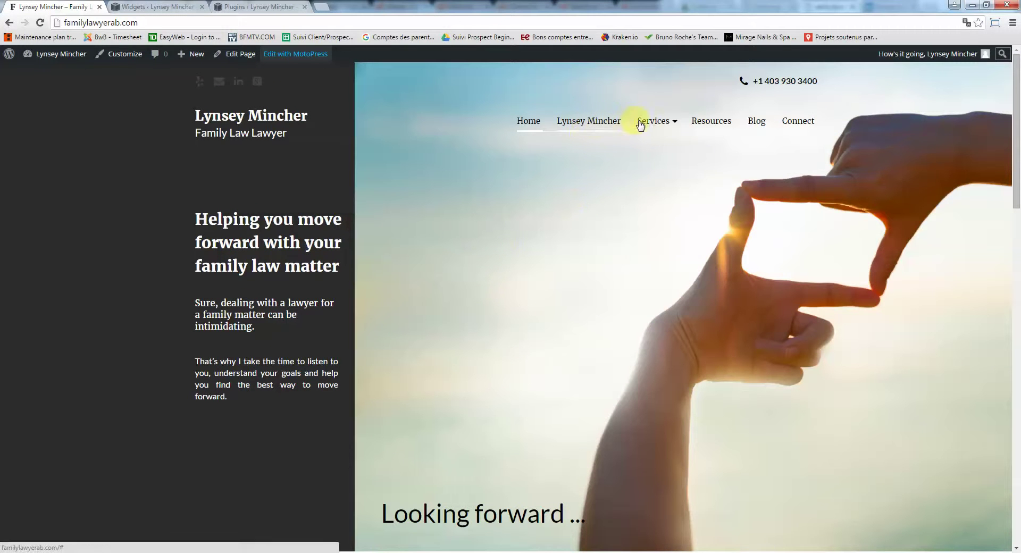
mouse_move(649, 124)
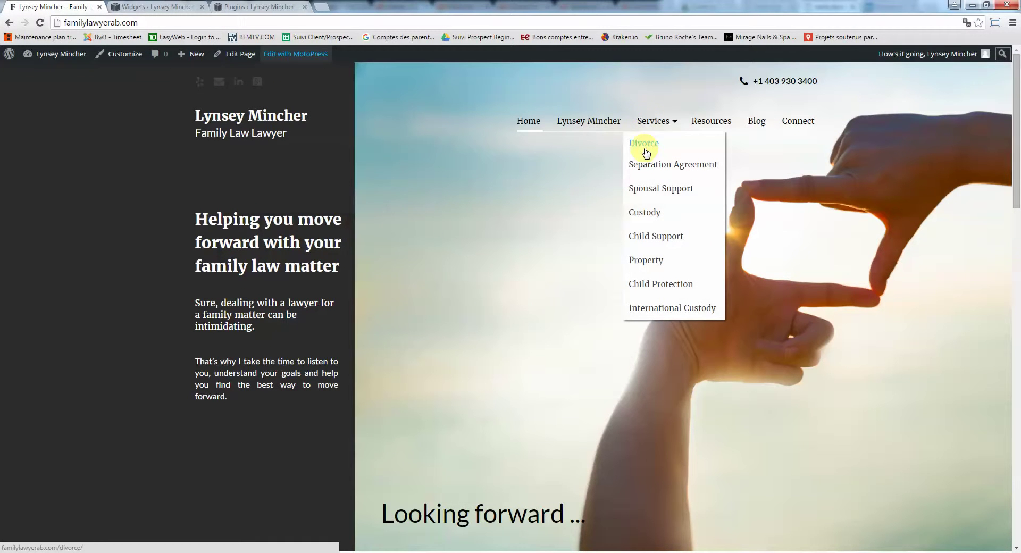
left_click(645, 142)
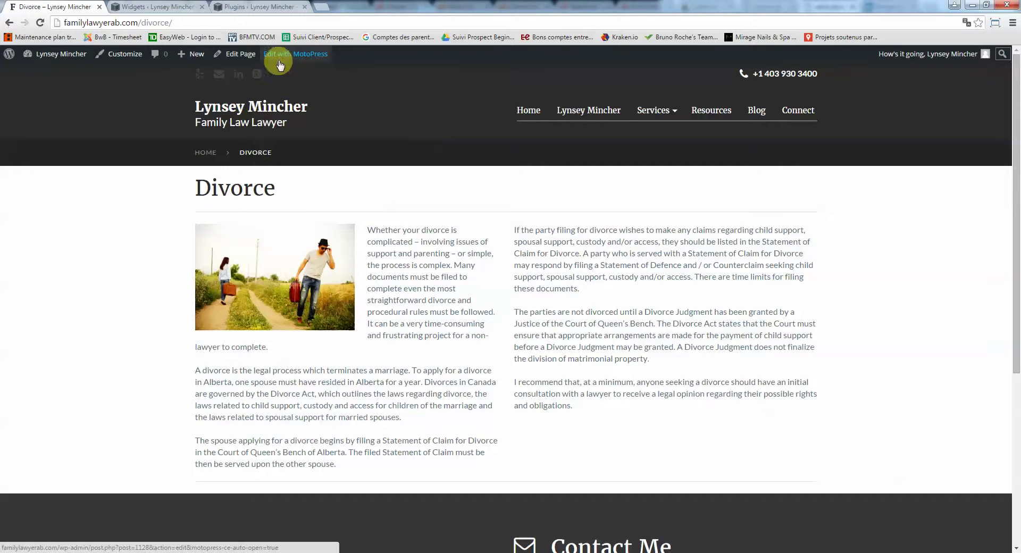
right_click(306, 62)
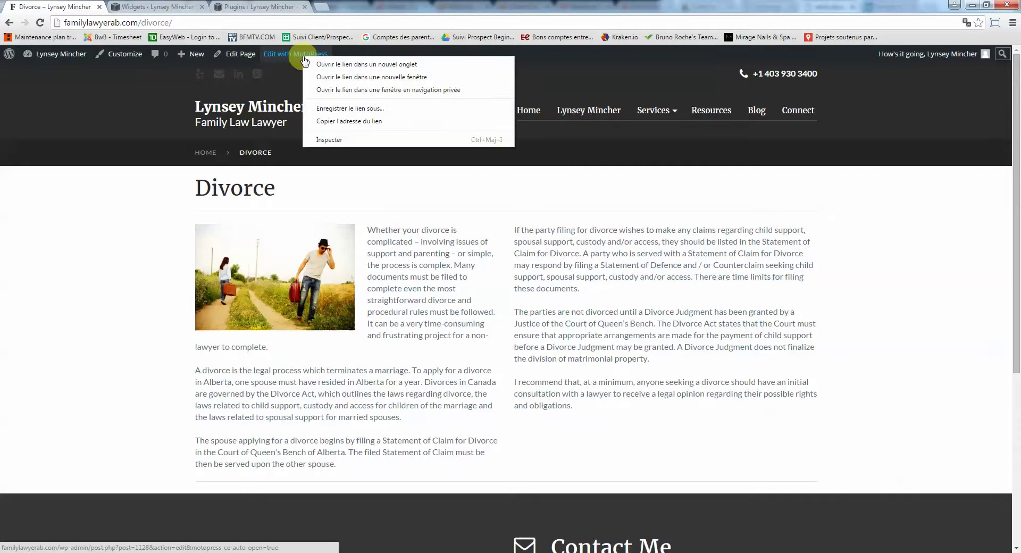
left_click(345, 65)
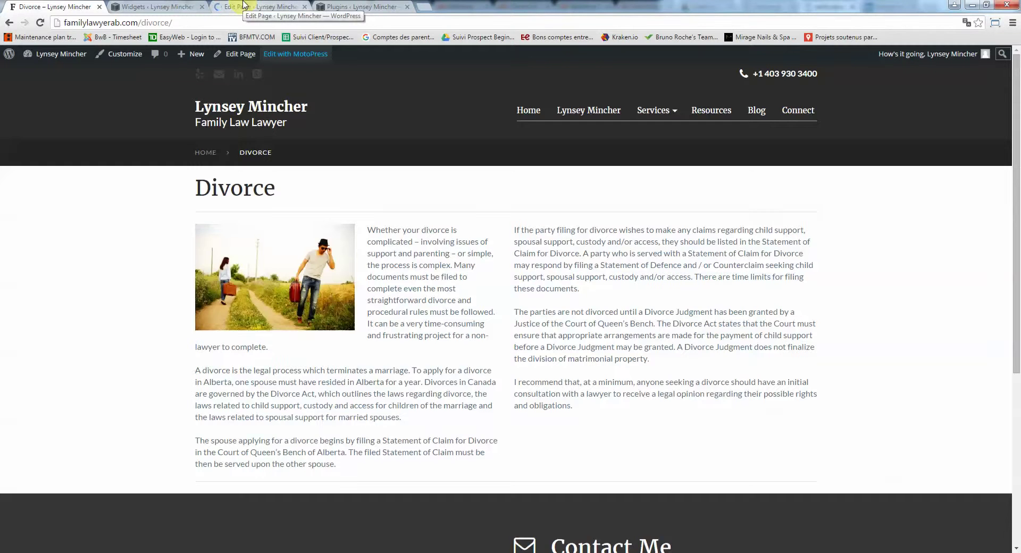
left_click(244, 7)
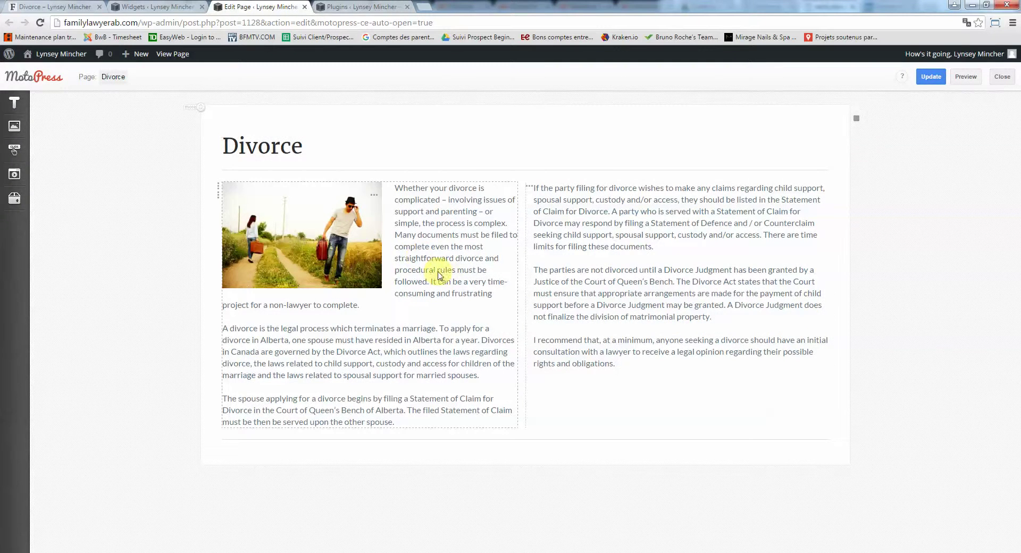
Step: Inspect the Divorce page's left text block and its couple photo, update the page, then view Resources
left_click(437, 271)
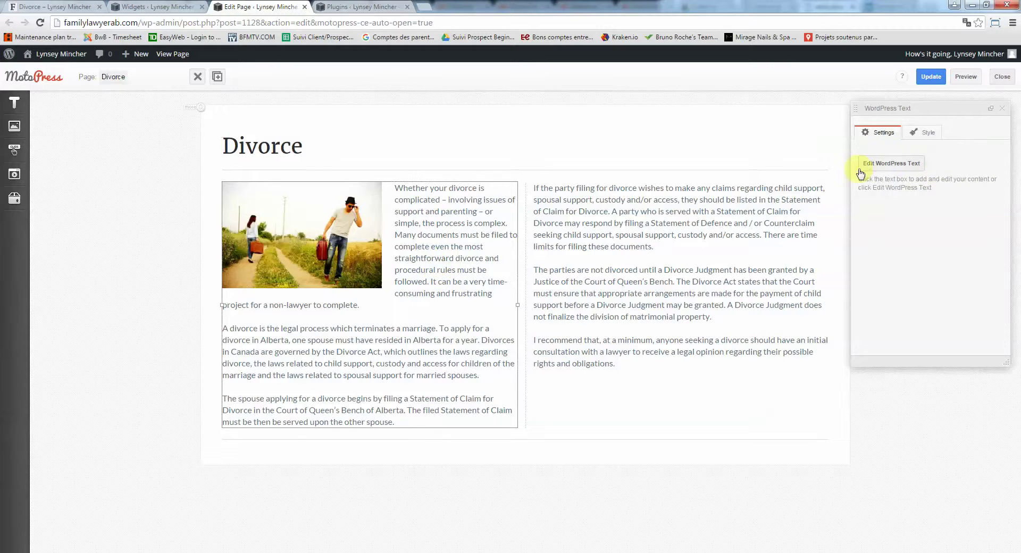
left_click(883, 164)
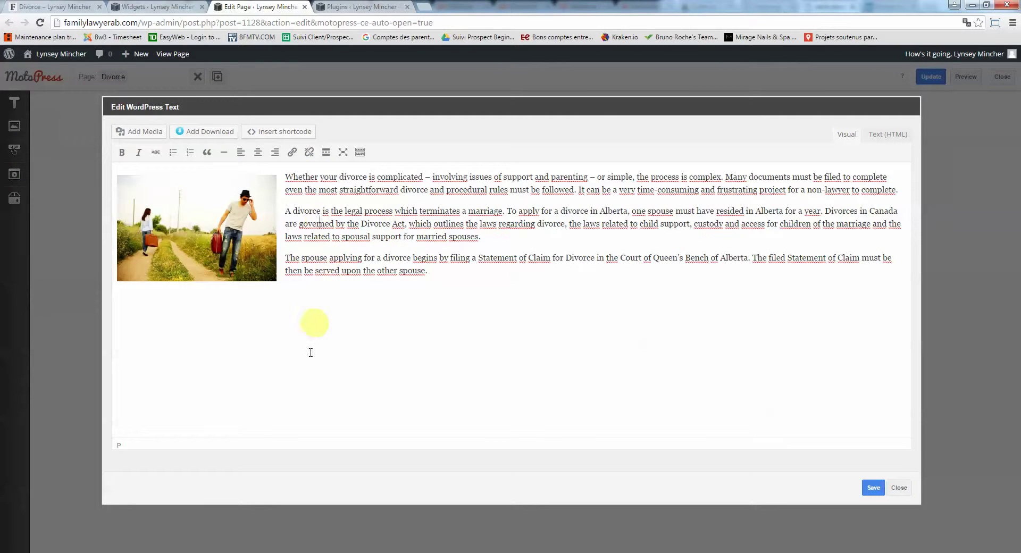
left_click(201, 234)
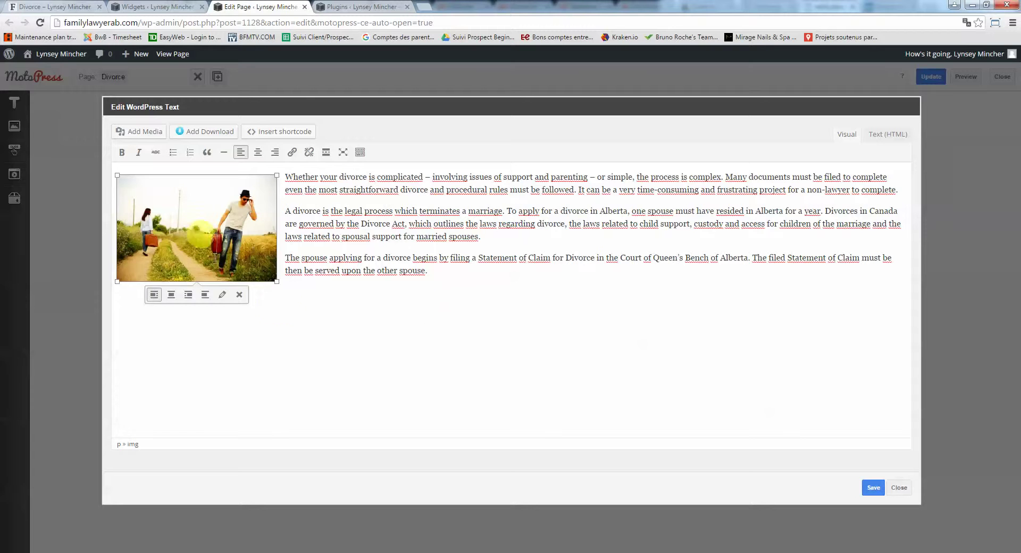
left_click(567, 223)
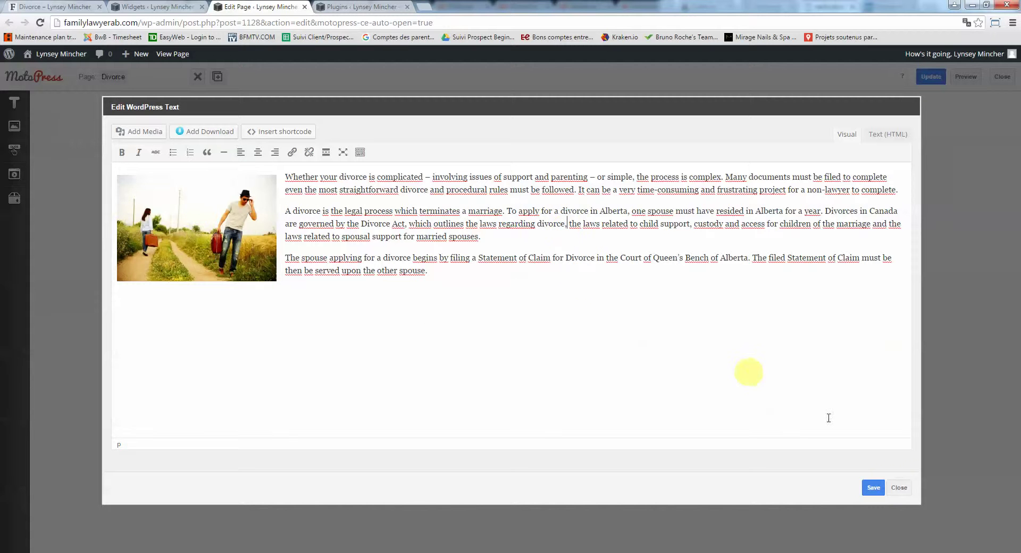
left_click(898, 487)
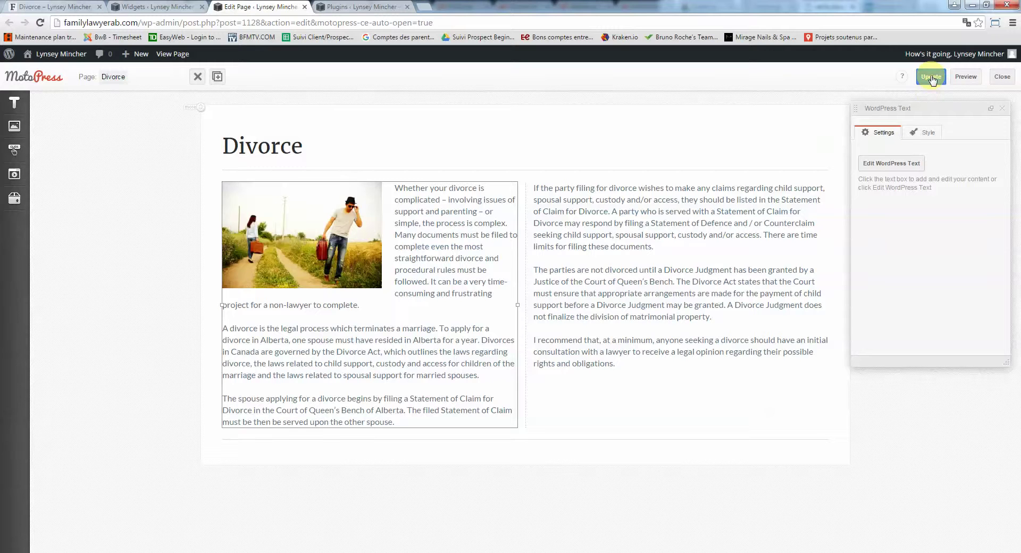
left_click(930, 77)
left_click(77, 5)
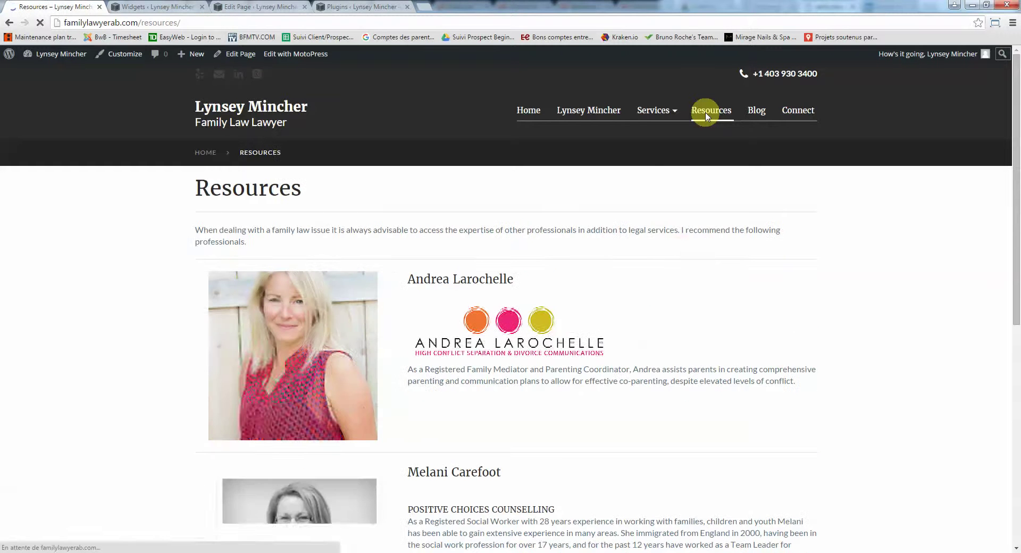
Step: Scroll through the live Resources page, then return to the Widgets admin page
scroll(681, 255, "down", 4)
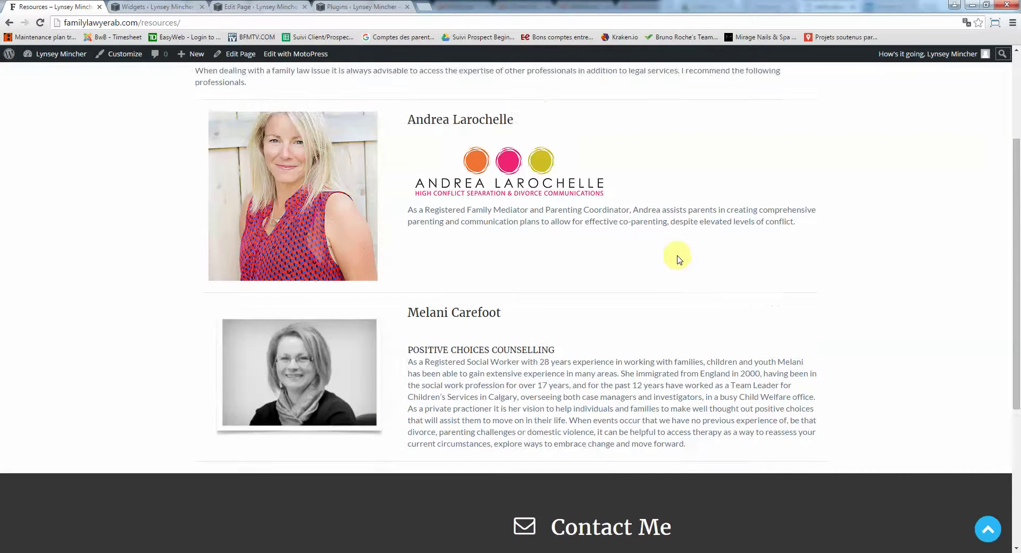
scroll(679, 259, "up", 4)
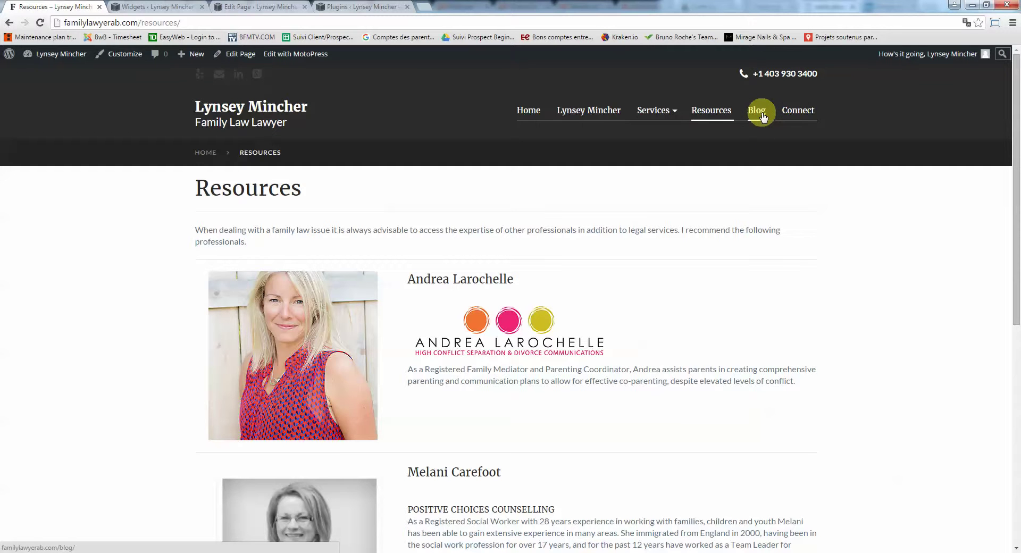
mouse_move(657, 112)
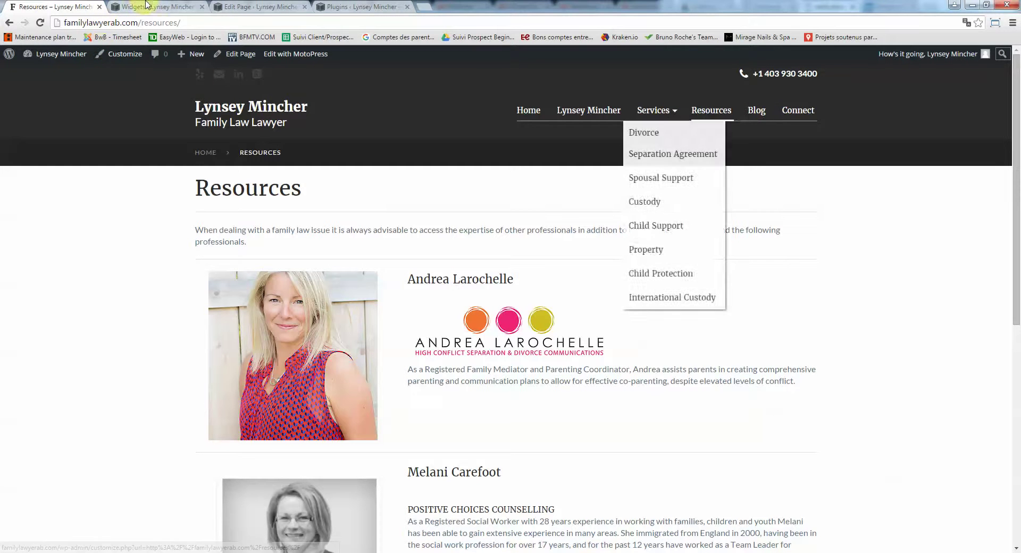
left_click(177, 8)
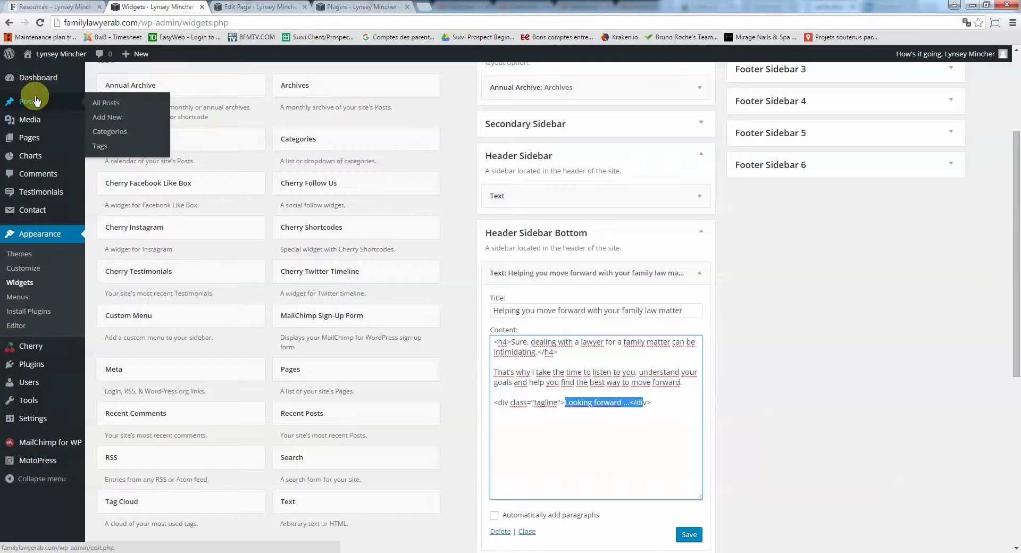
Step: Create a new post titled 'test' with body 'test new post', filed under Blog
left_click(35, 101)
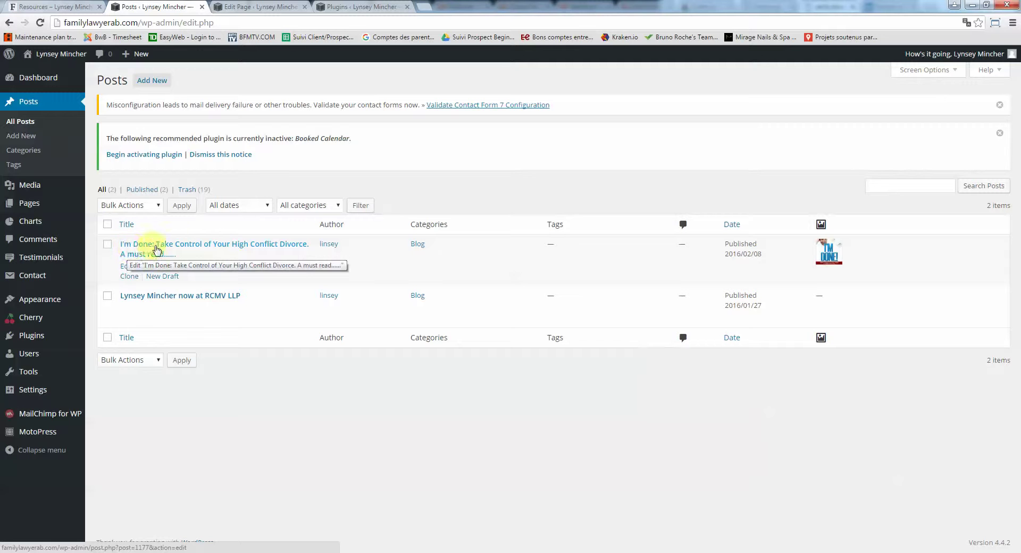
left_click(152, 81)
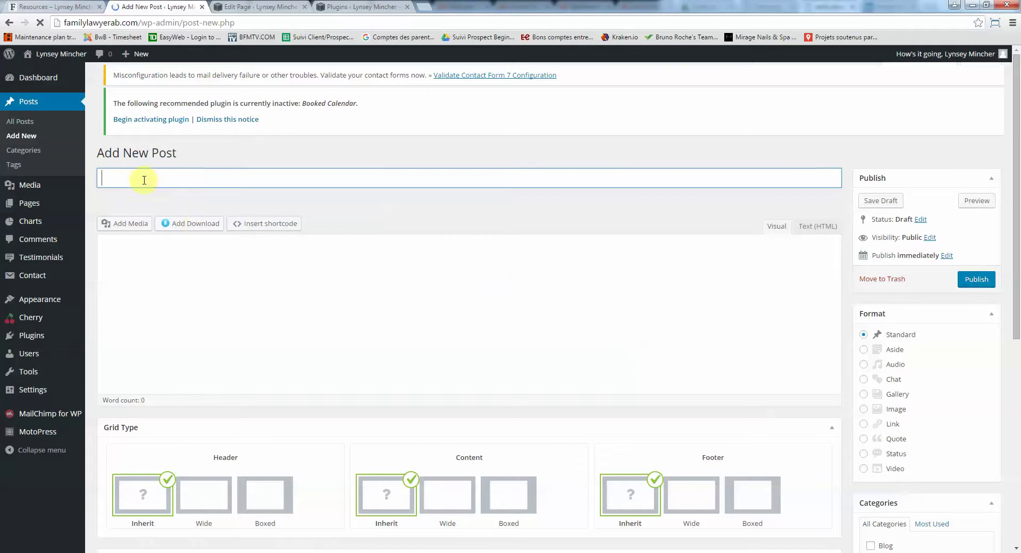
type("test")
left_click(163, 364)
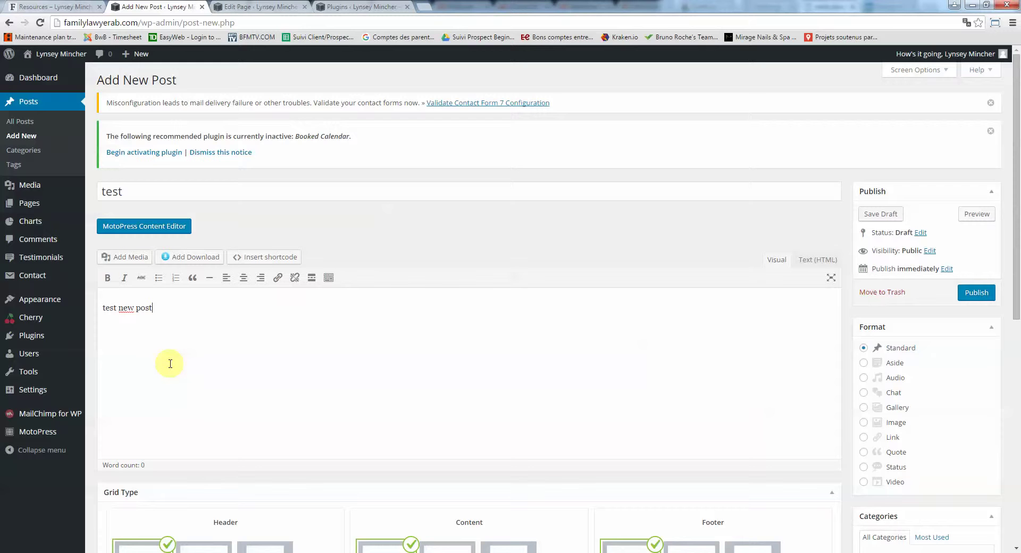
scroll(742, 317, "down", 3)
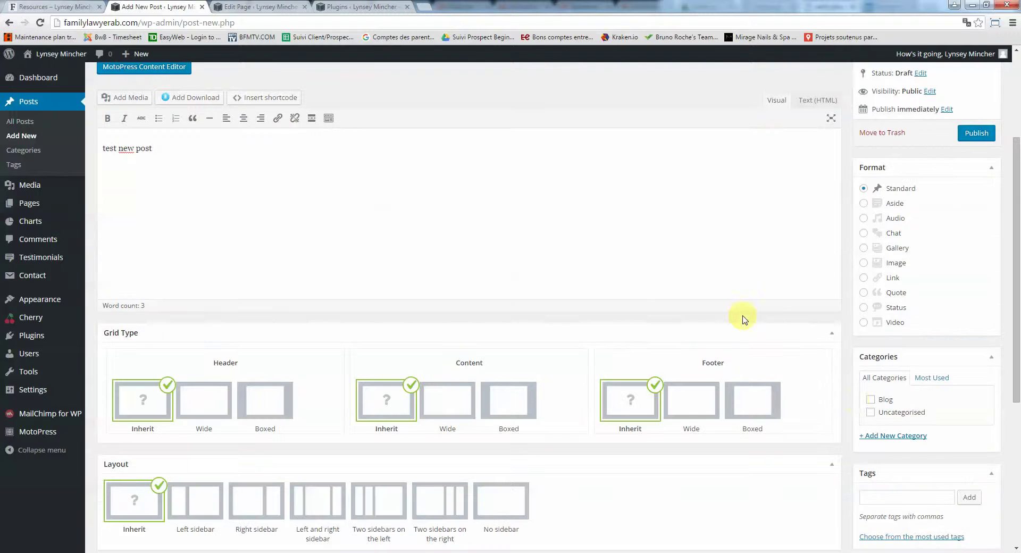
left_click(870, 399)
scroll(677, 300, "up", 3)
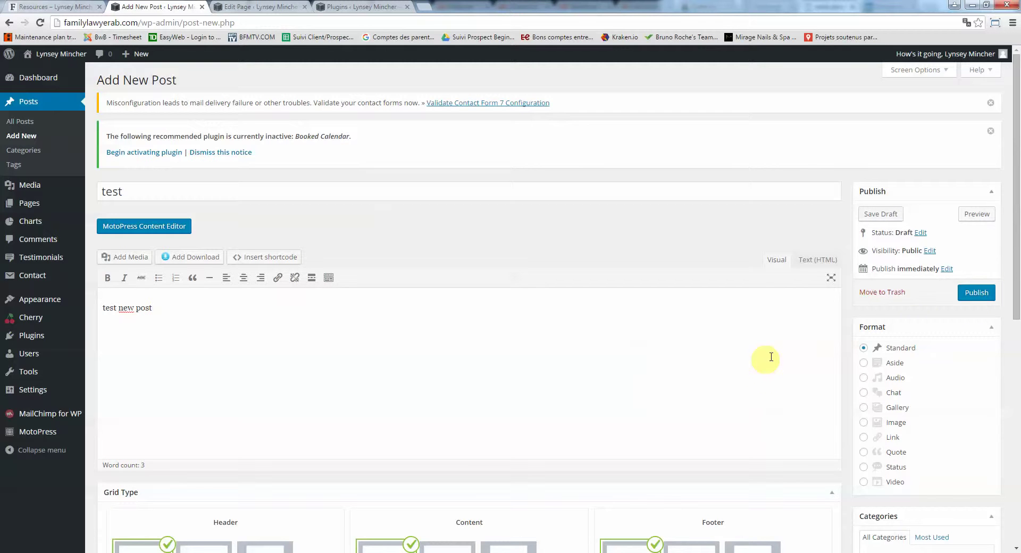
Step: Open the post's featured image picker on its upload-files view
scroll(837, 333, "down", 5)
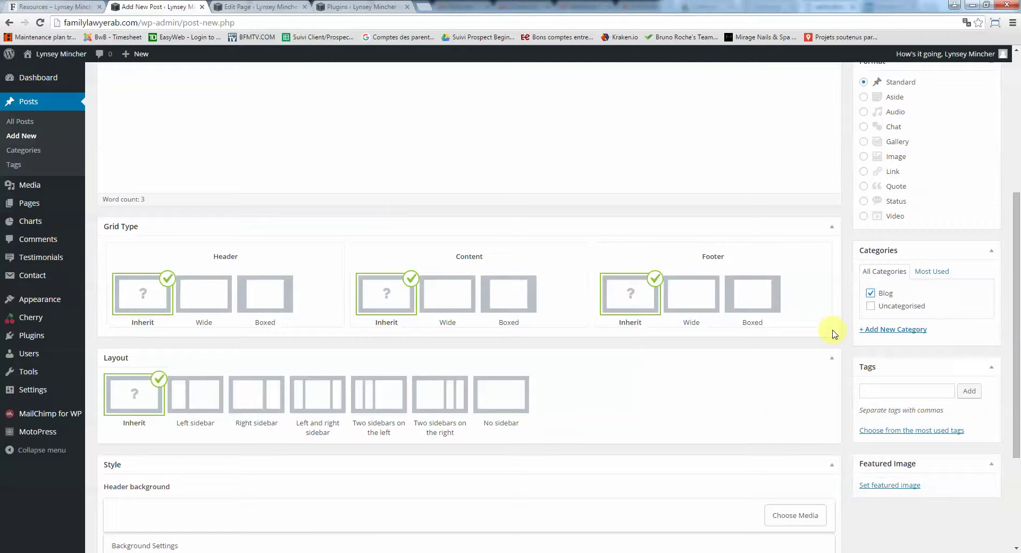
scroll(833, 334, "down", 1)
scroll(833, 334, "up", 6)
scroll(833, 334, "down", 7)
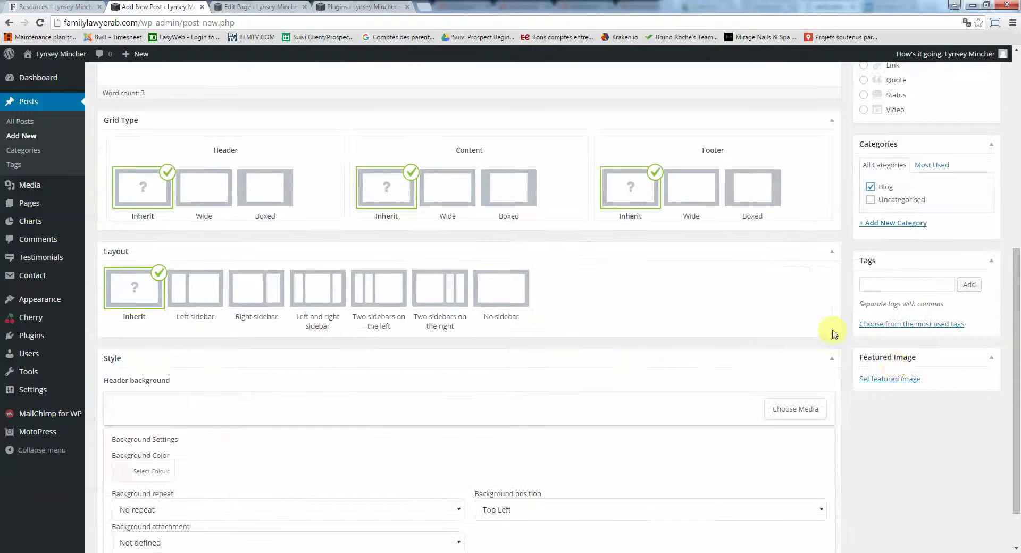
left_click(893, 379)
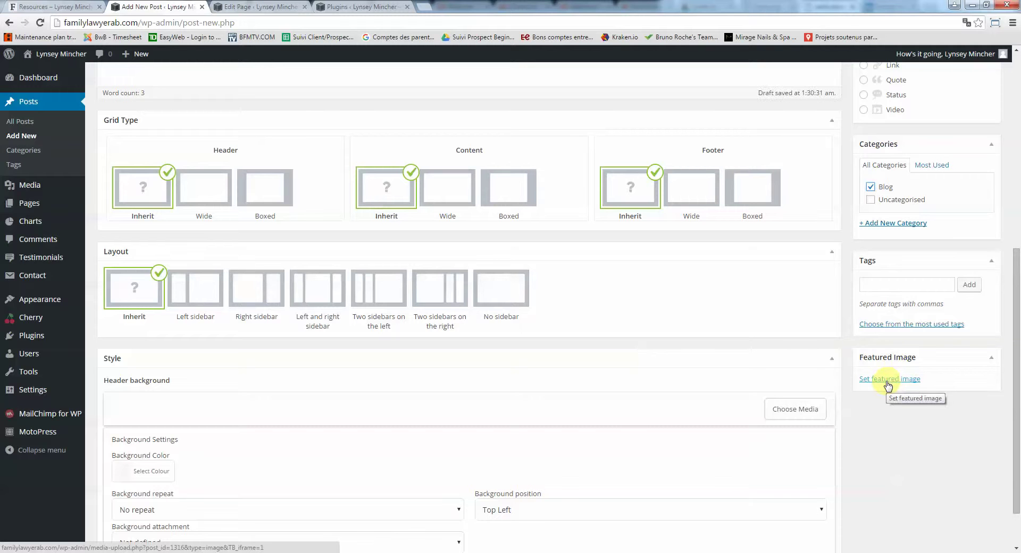
left_click(887, 380)
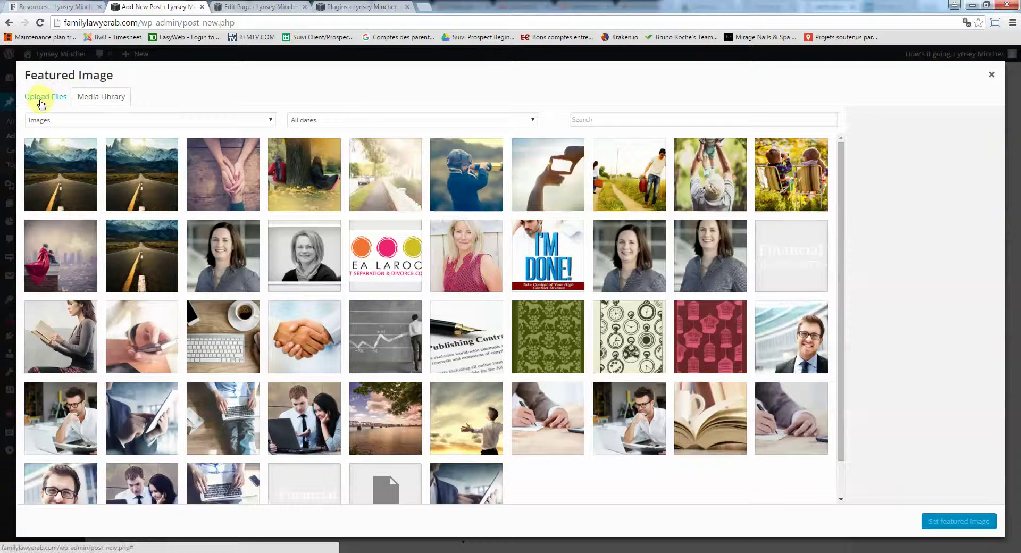
left_click(42, 103)
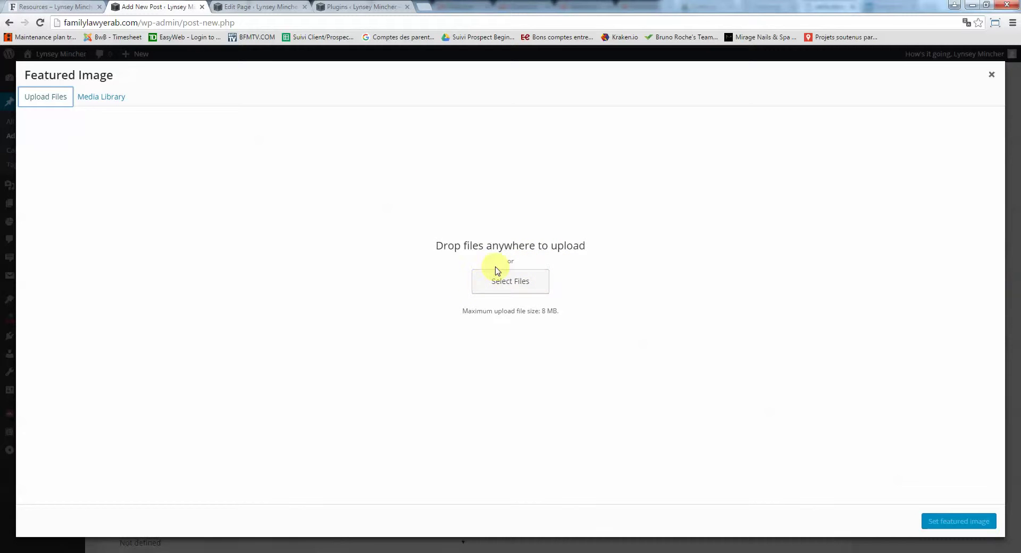
Step: Close the featured image picker, publish the 'test' post, and return to the Resources page
left_click(992, 75)
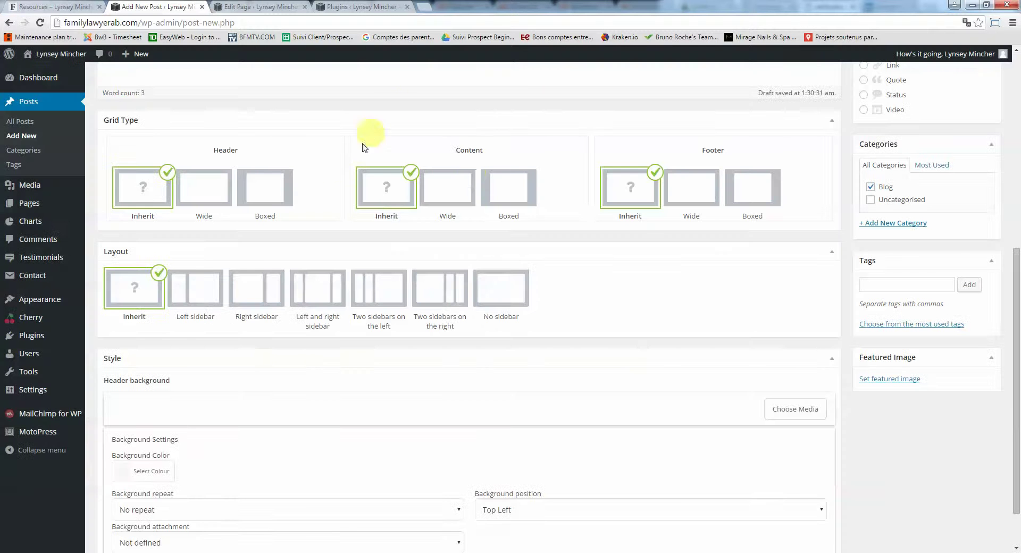
scroll(654, 287, "up", 7)
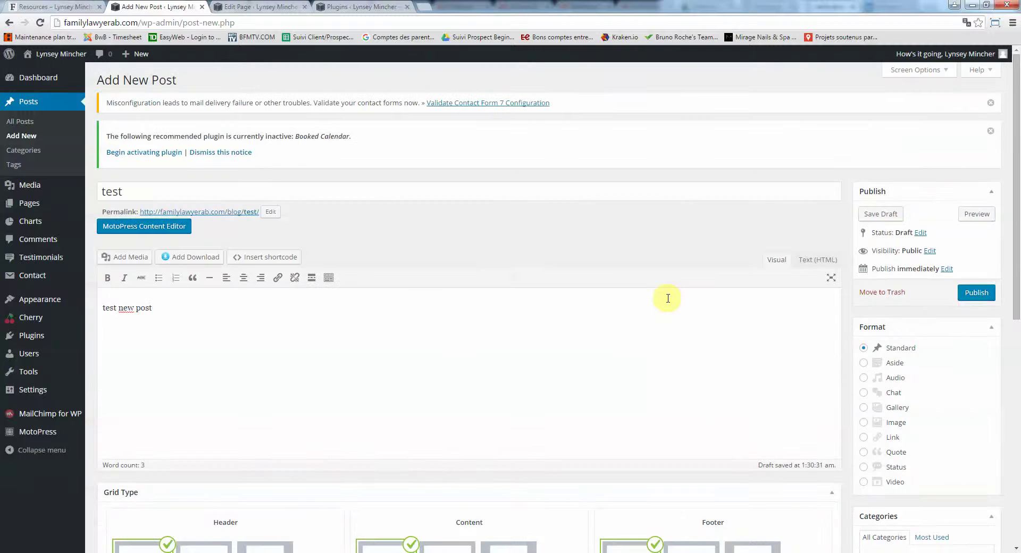
left_click(976, 293)
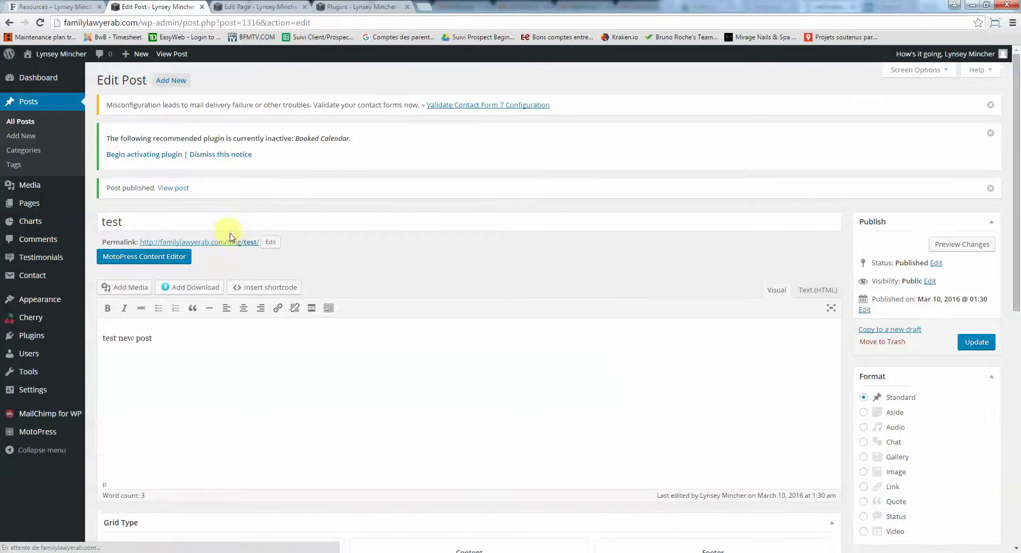
left_click(55, 7)
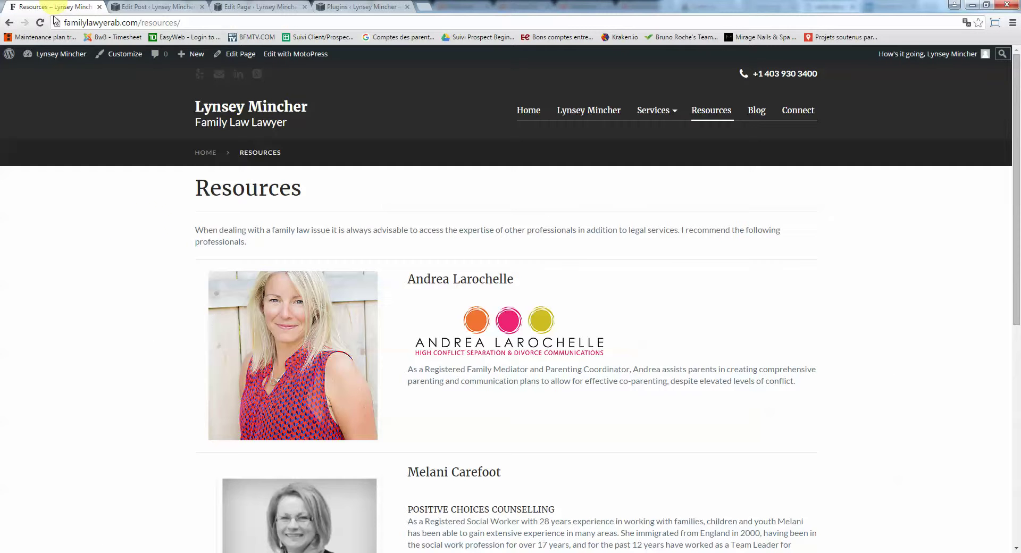
Step: Check the new 'test' post on the live Blog page
left_click(756, 113)
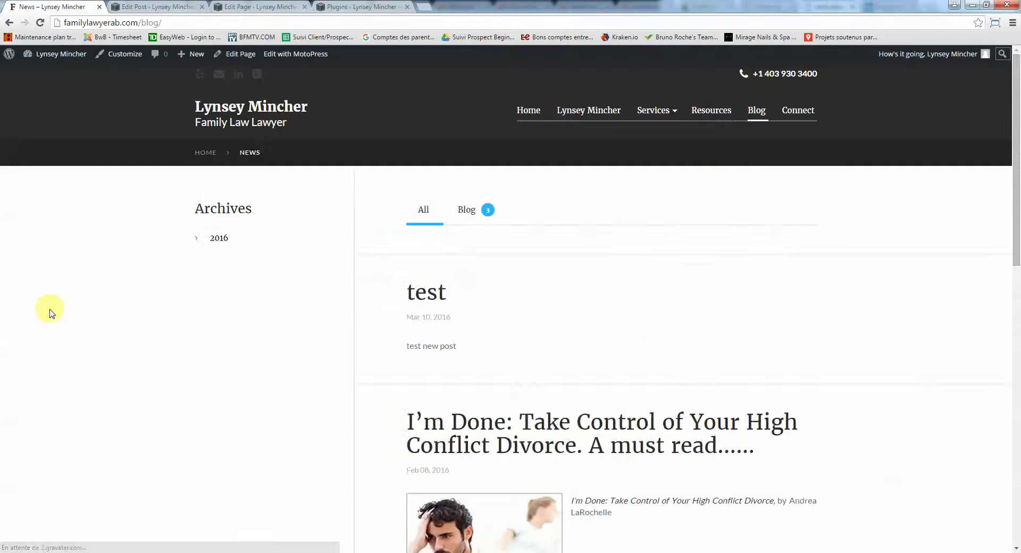
scroll(225, 236, "down", 4)
scroll(319, 212, "up", 2)
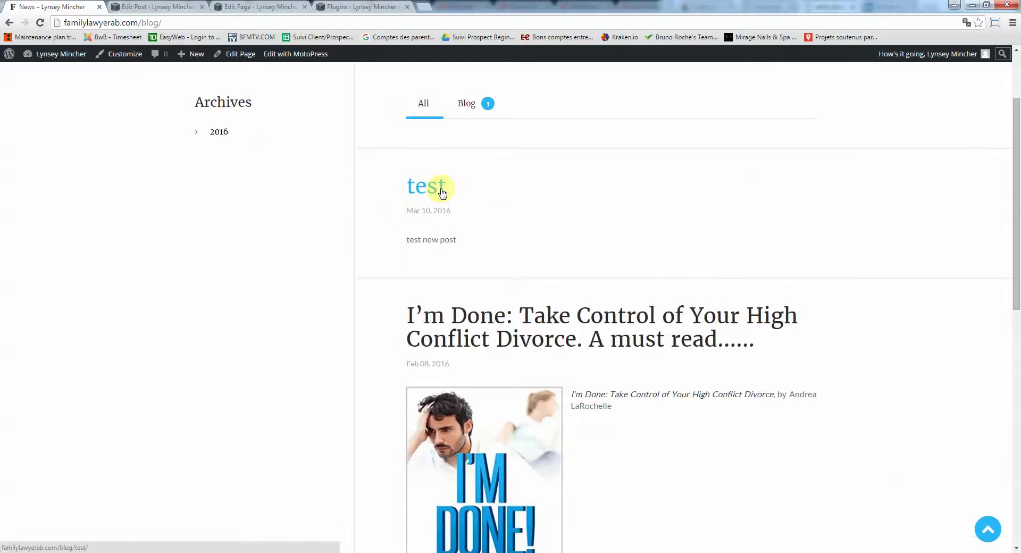
scroll(441, 199, "down", 5)
scroll(340, 197, "up", 5)
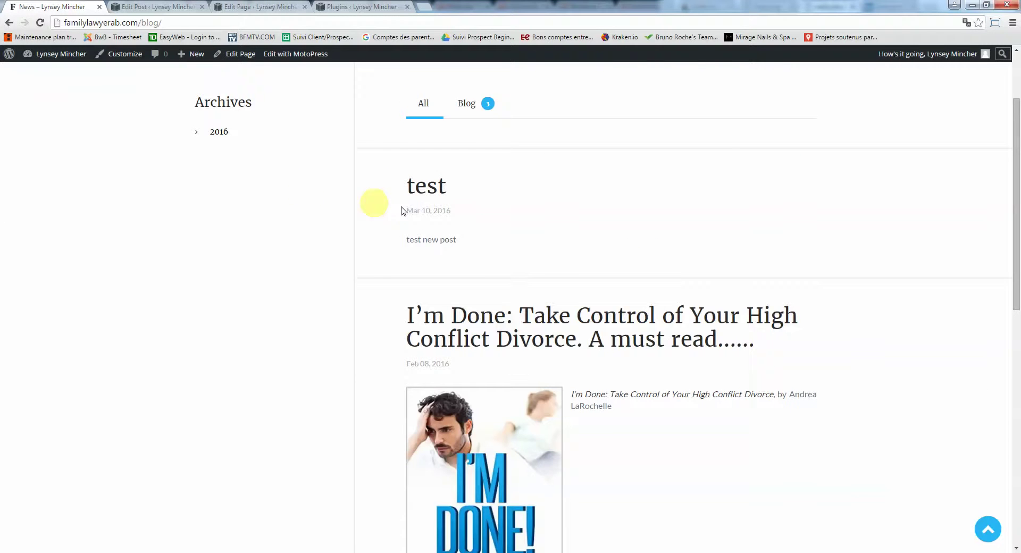
Step: Move the 'test' post to the Trash and confirm the blog now lists two posts
left_click(179, 7)
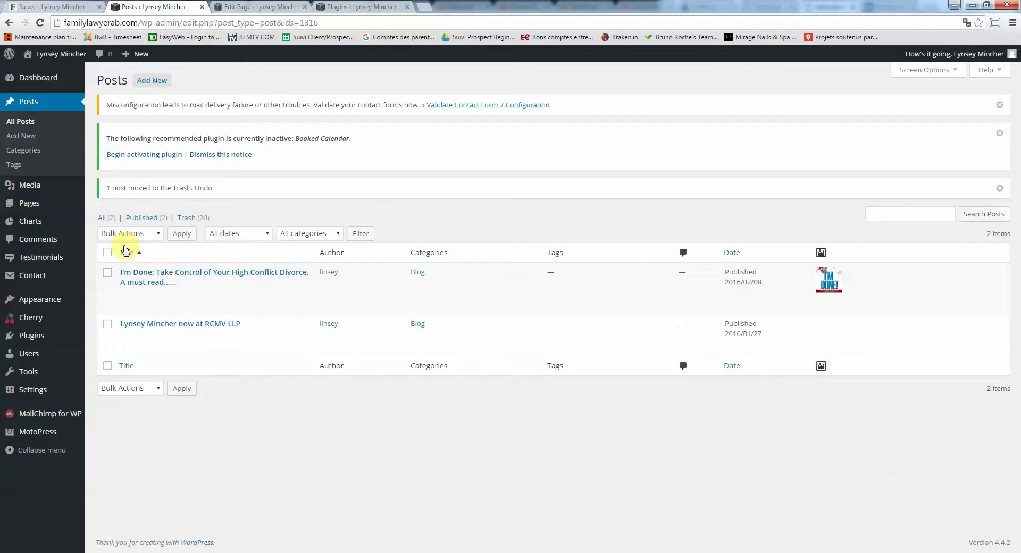
left_click(50, 6)
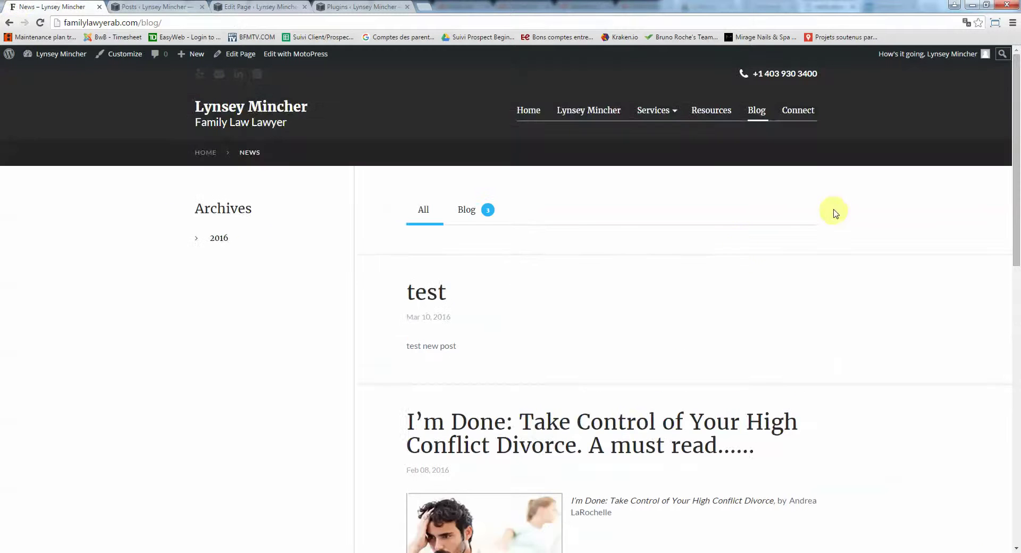
scroll(832, 216, "down", 12)
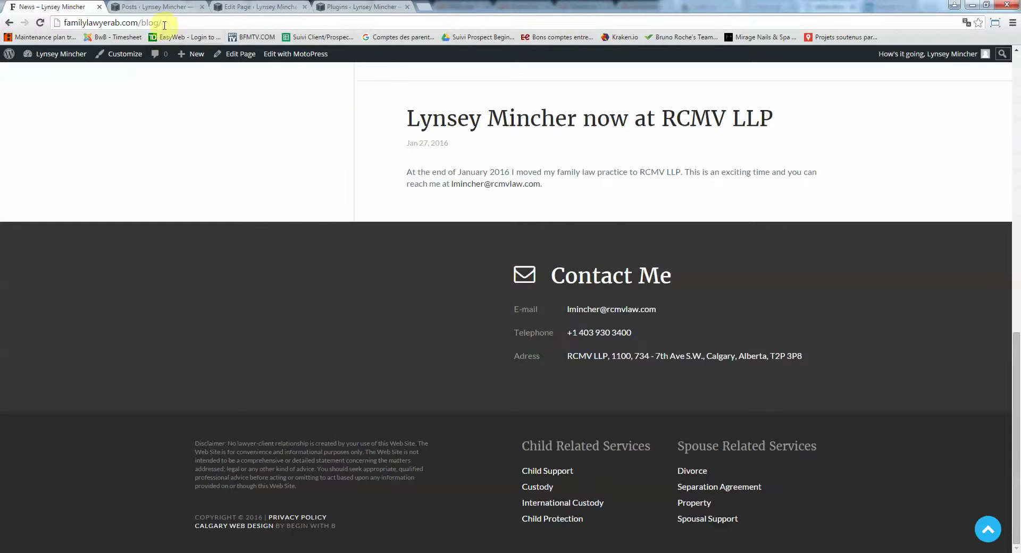
left_click(157, 5)
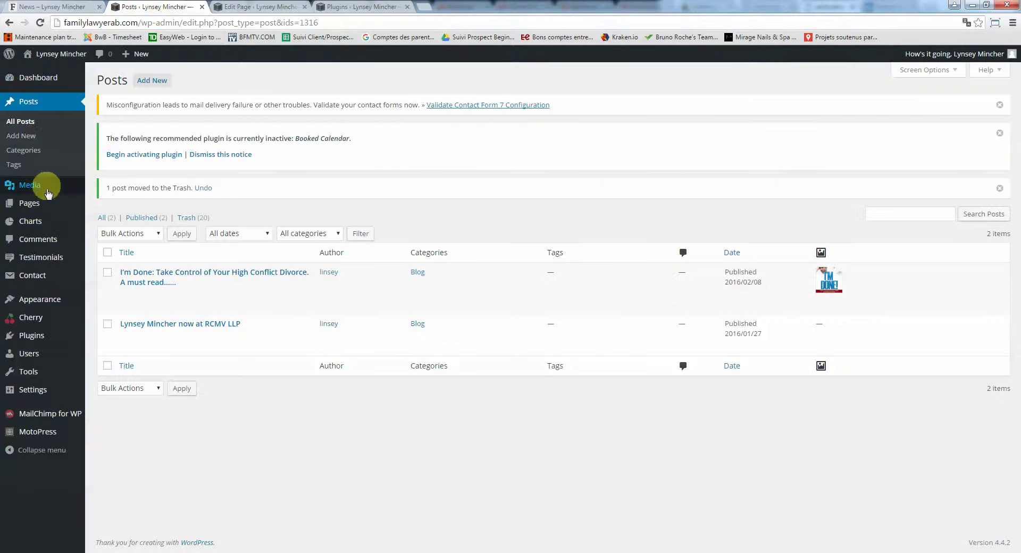
Step: Inspect Footer Sidebars 1–3, including the Contact Me and Have a Question? text widgets
mouse_move(48, 215)
mouse_move(45, 298)
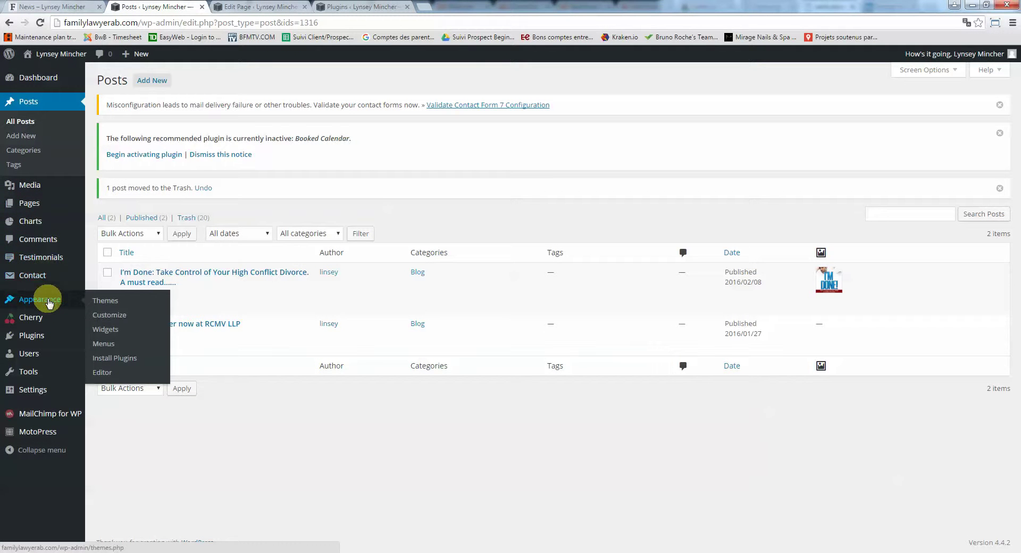
left_click(117, 330)
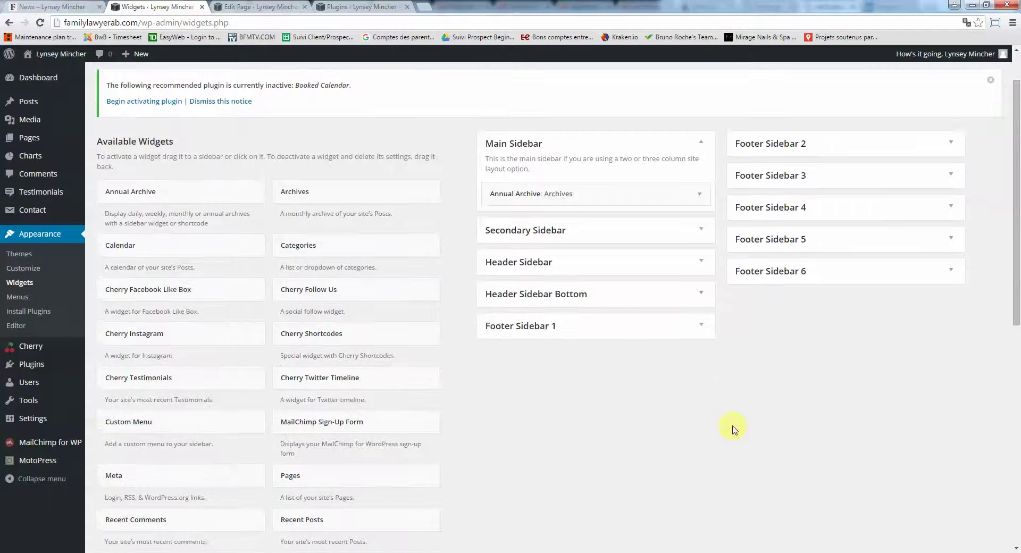
left_click(700, 328)
left_click(700, 328)
left_click(879, 145)
left_click(951, 184)
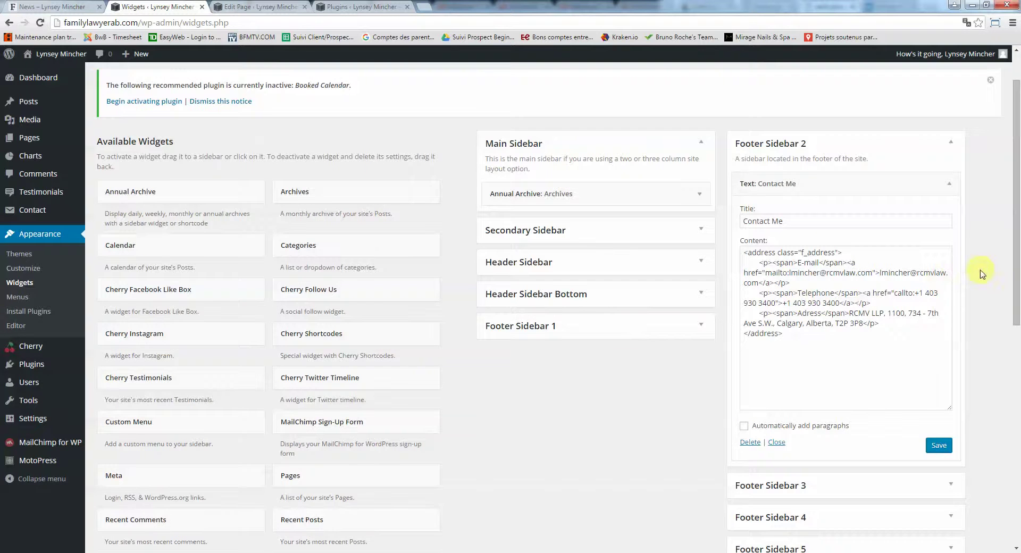
scroll(980, 272, "down", 4)
left_click(945, 278)
scroll(946, 282, "down", 1)
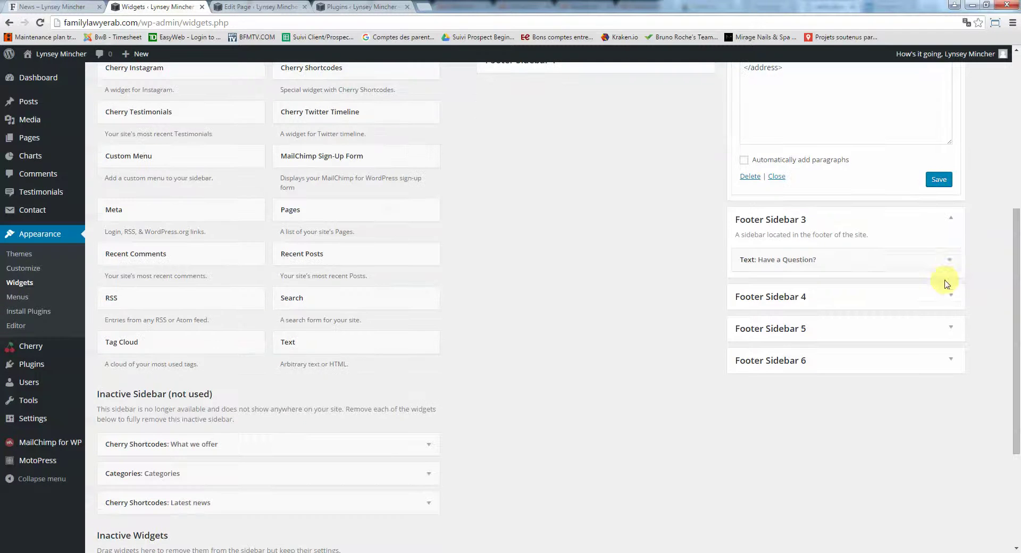
left_click(945, 261)
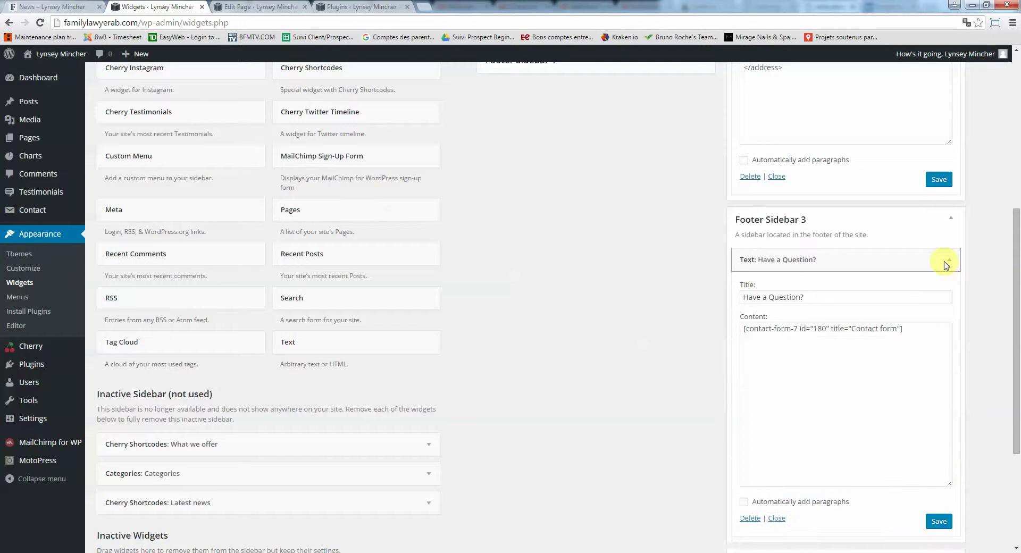
left_click(945, 261)
Step: Compare those widgets against the live blog page's footer
left_click(53, 7)
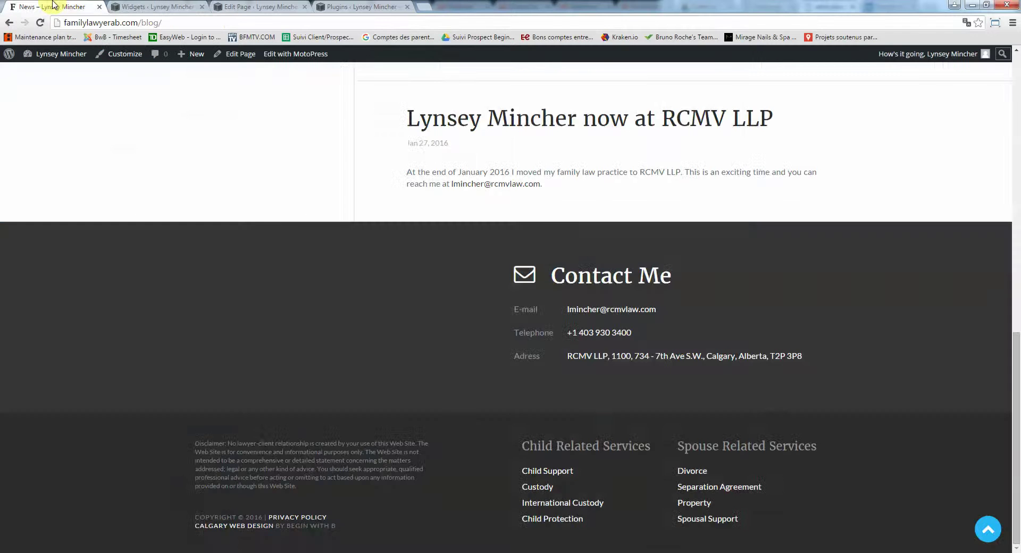
scroll(323, 169, "up", 15)
scroll(323, 170, "down", 12)
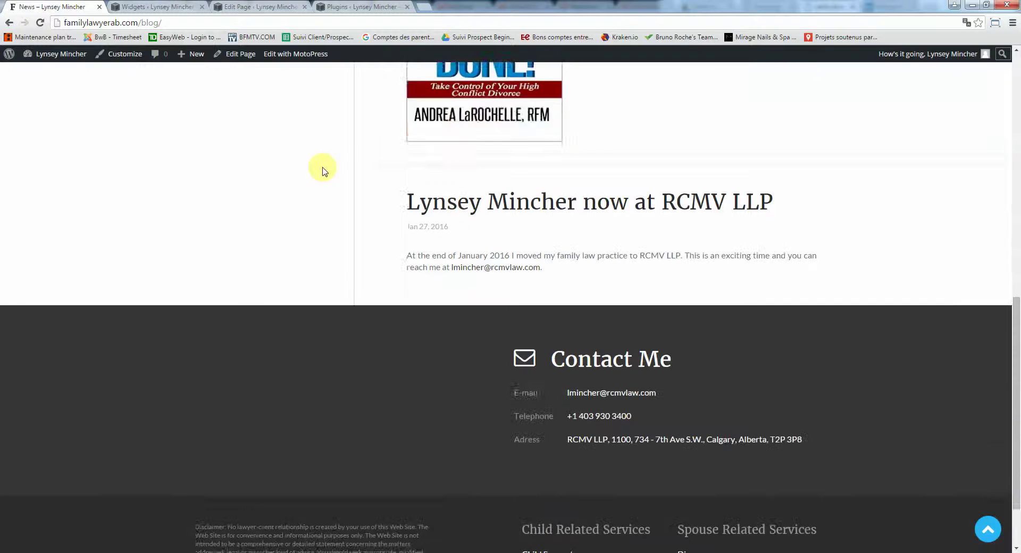
scroll(323, 170, "down", 2)
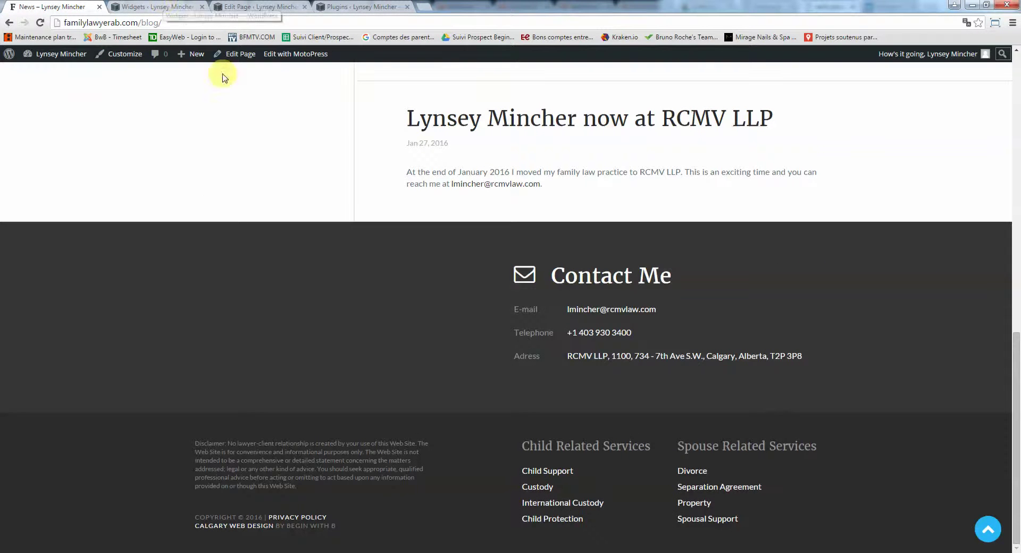
Step: Inspect Footer Sidebars 4–6: the disclaimer text widget and the Child and Spouse Related Services menus
left_click(181, 5)
left_click(936, 292)
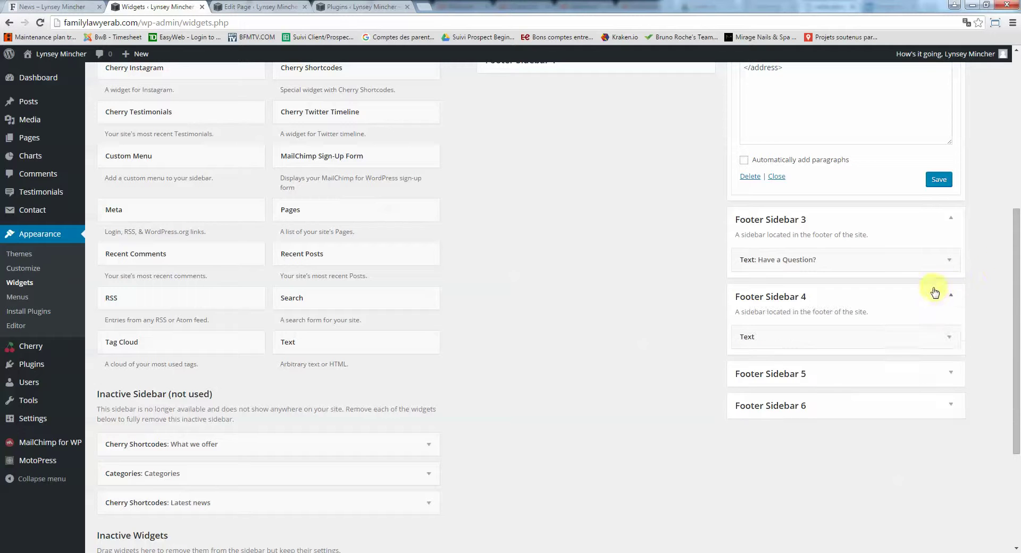
left_click(935, 337)
scroll(944, 344, "down", 1)
scroll(944, 344, "down", 3)
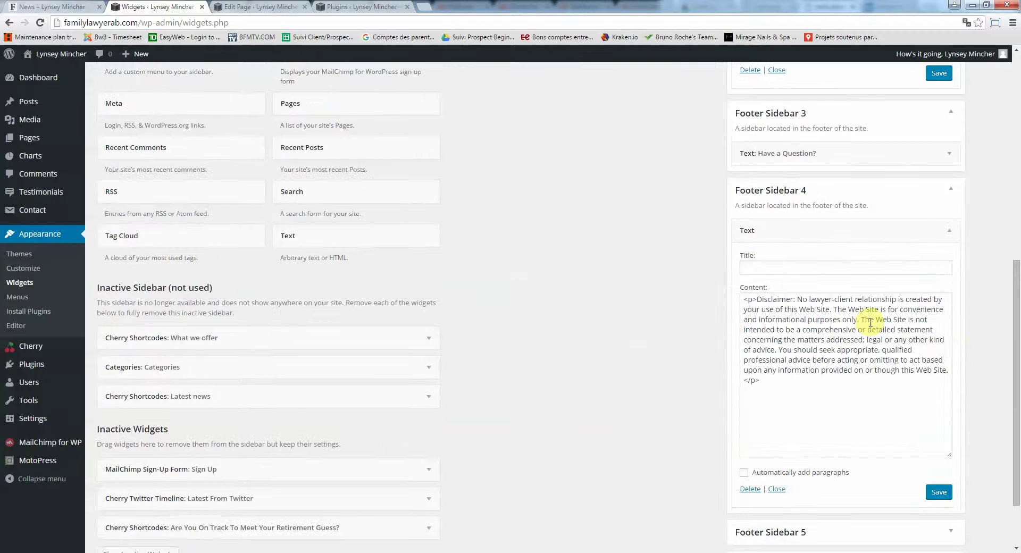
left_click(951, 462)
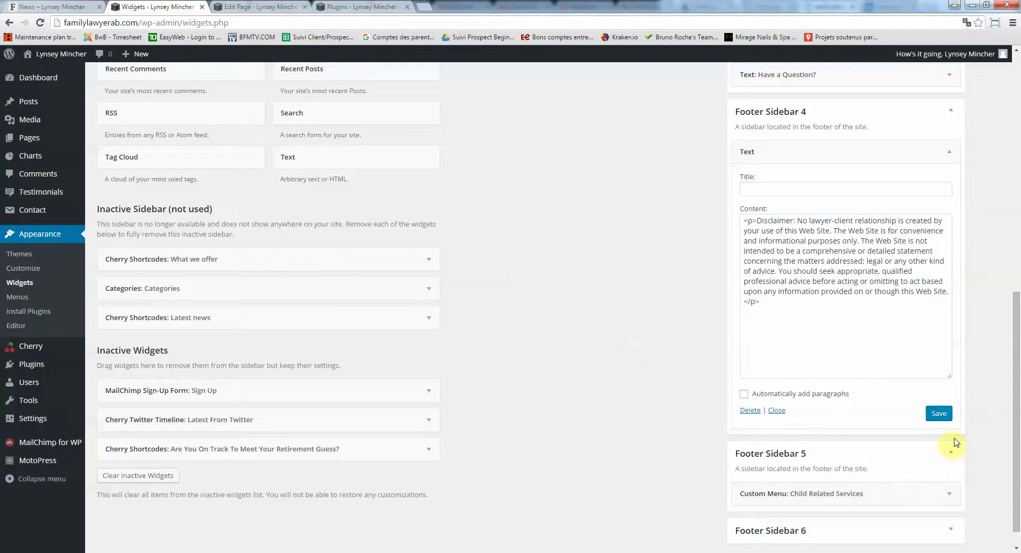
scroll(903, 441, "down", 1)
left_click(941, 467)
scroll(941, 471, "down", 2)
scroll(941, 470, "down", 1)
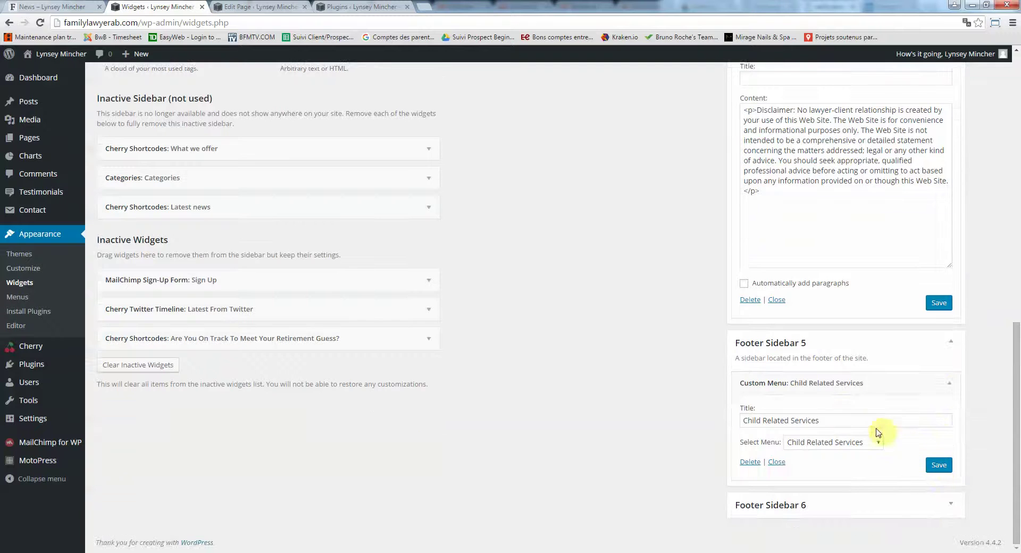
left_click(950, 504)
scroll(947, 505, "down", 1)
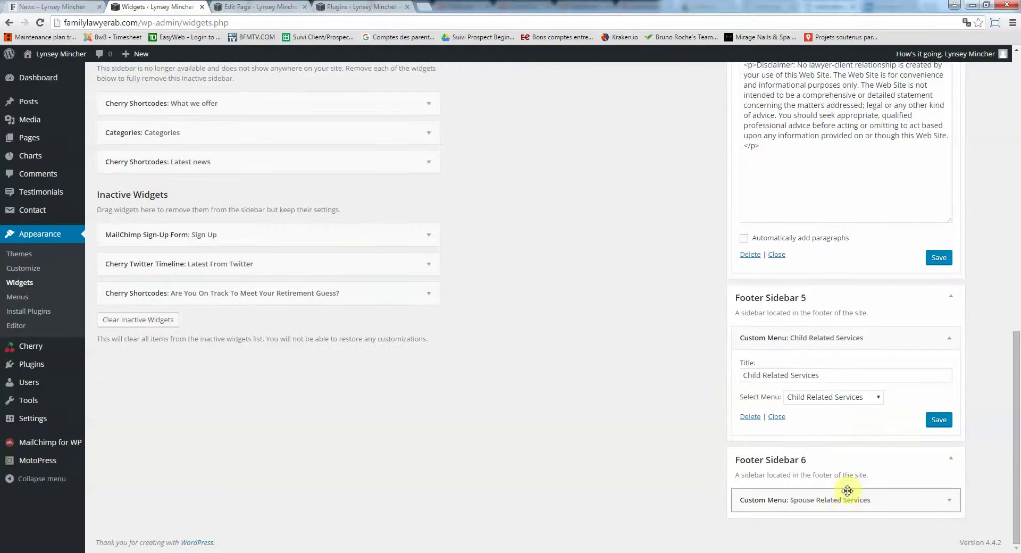
left_click(87, 6)
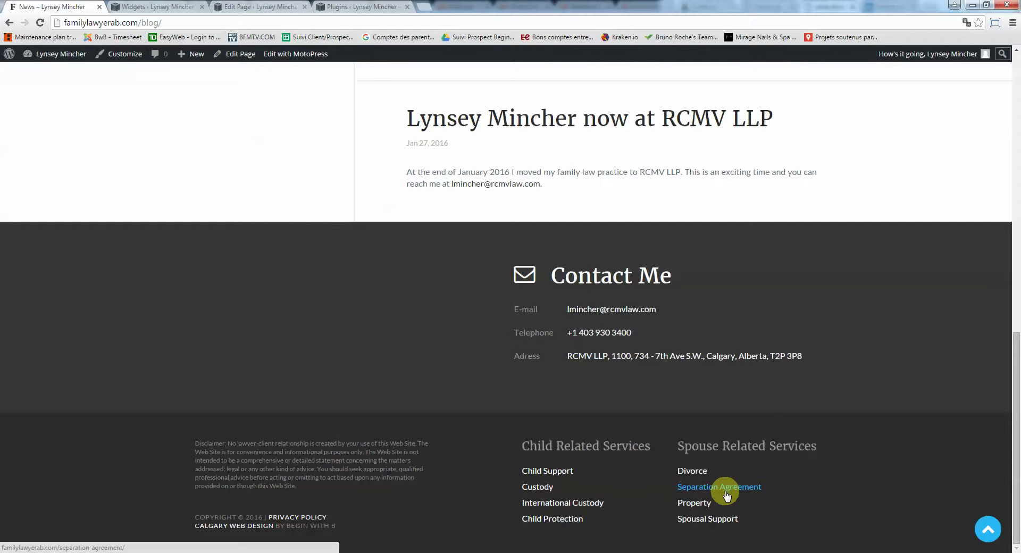
Step: Browse the Connect page's address, contact form and map, then return to Widgets
scroll(757, 499, "up", 15)
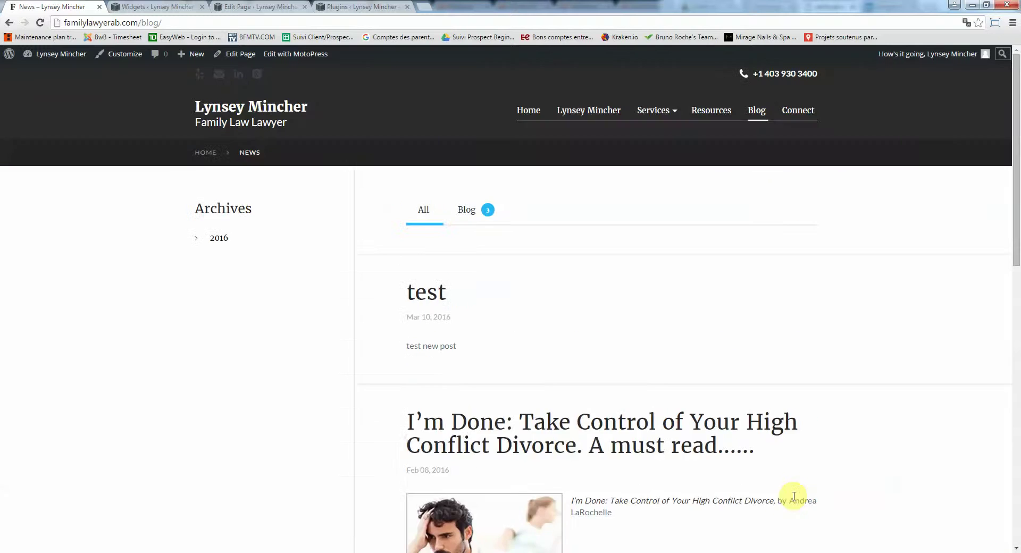
left_click(798, 110)
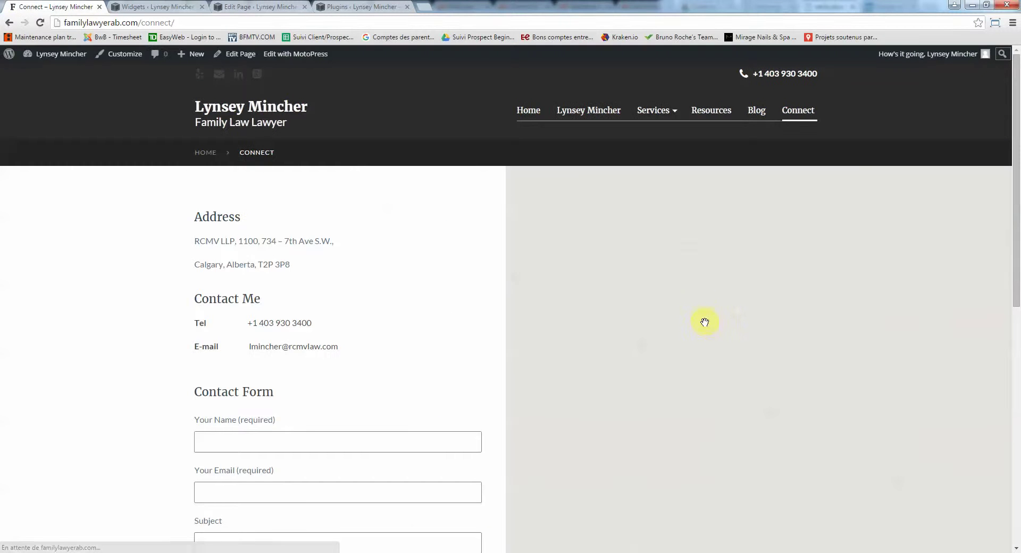
scroll(489, 325, "down", 6)
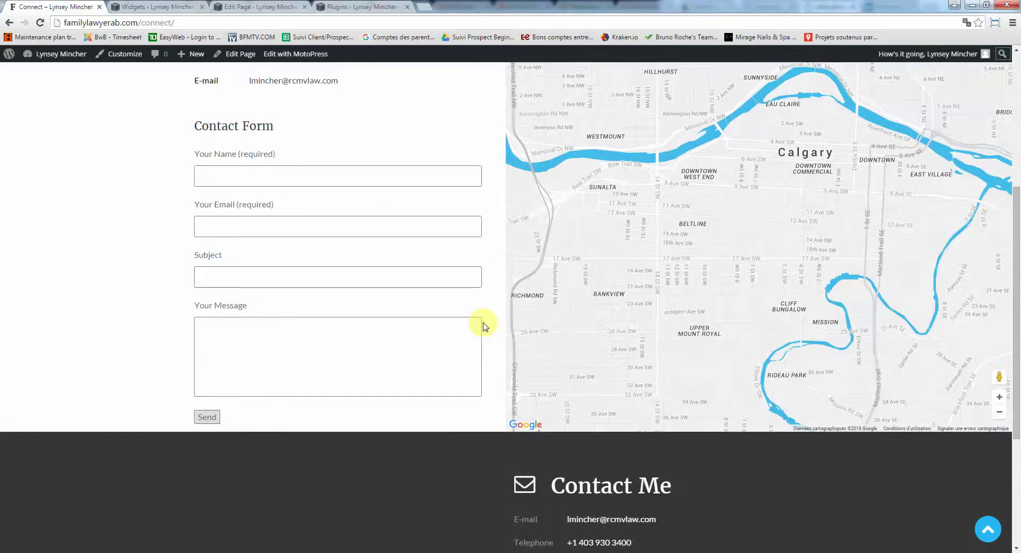
scroll(484, 326, "up", 3)
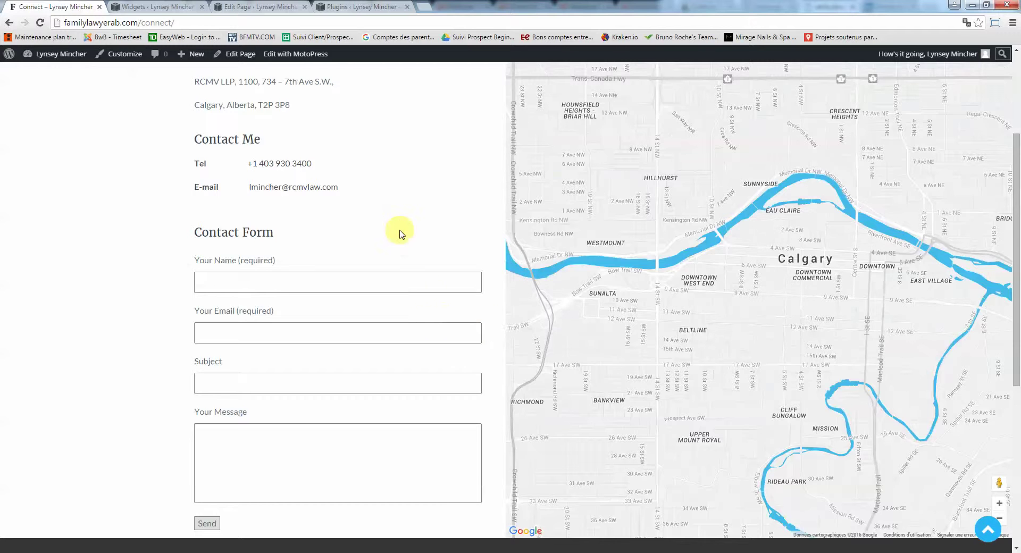
scroll(399, 231, "up", 2)
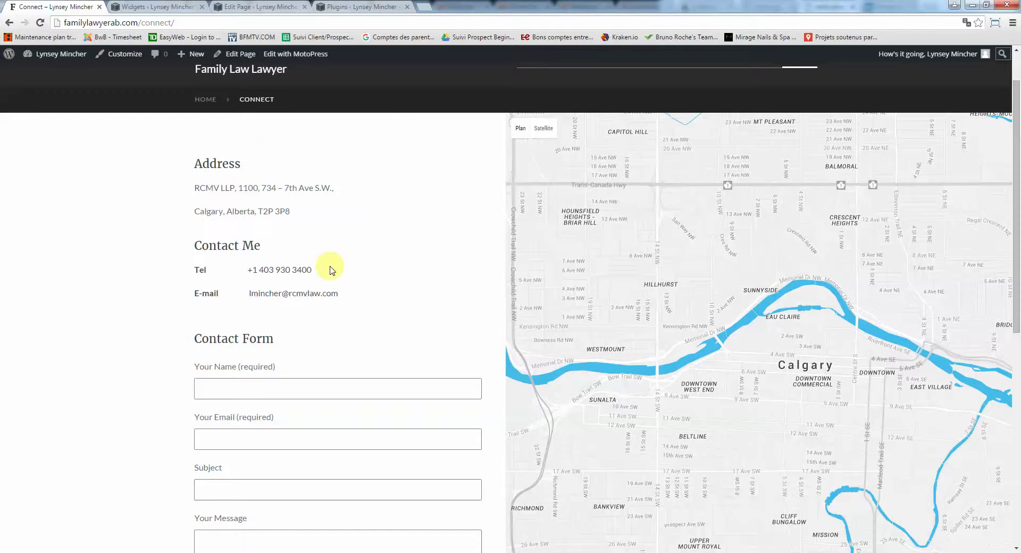
scroll(330, 270, "up", 1)
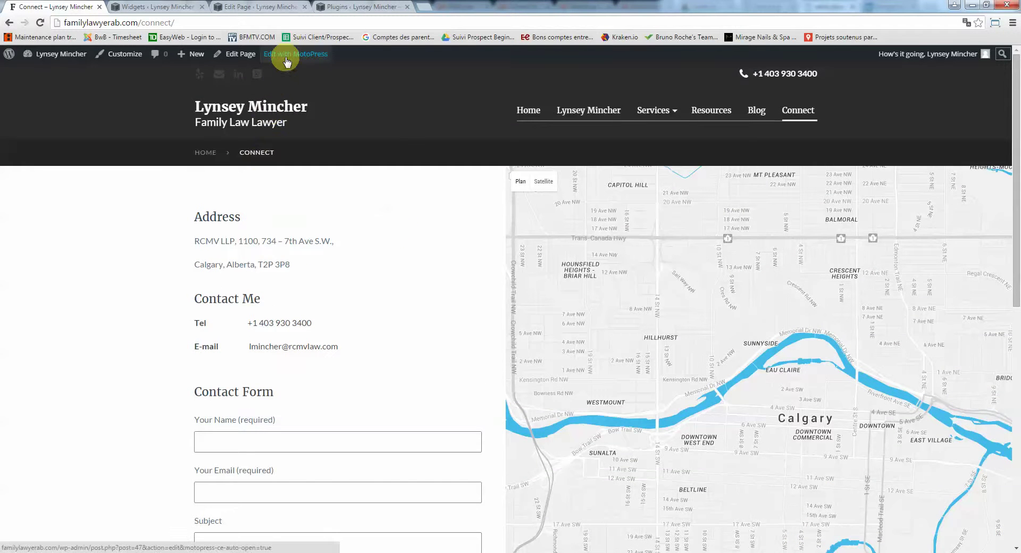
left_click(147, 7)
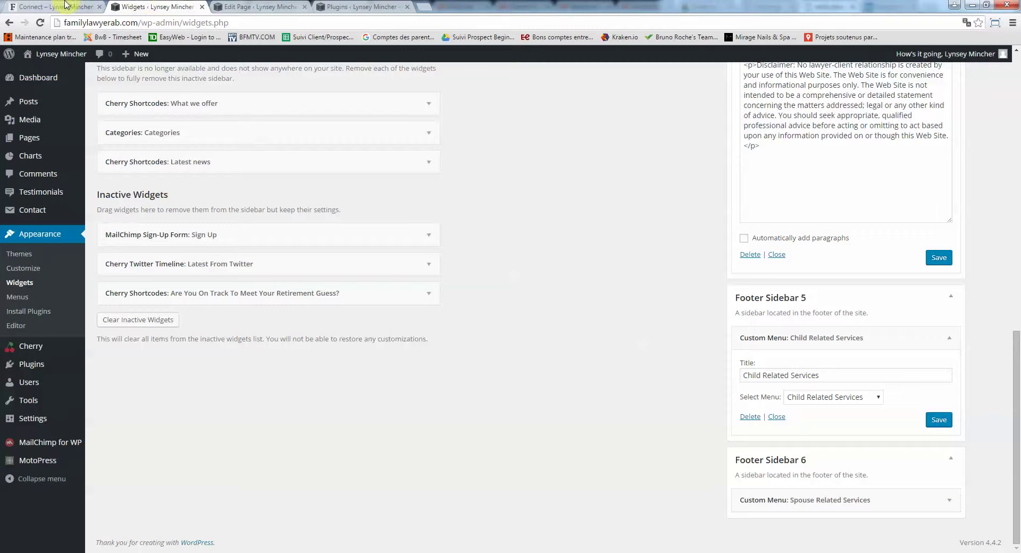
Step: Open the Cherry theme Options in a new tab, keeping the Widgets page open
mouse_move(46, 351)
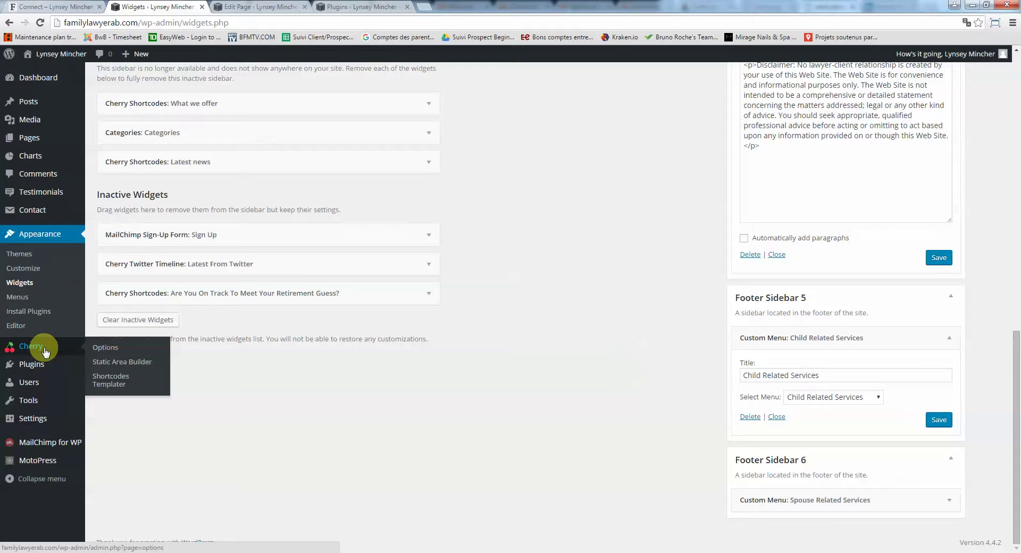
key("ctrl+shift+Tab")
left_click(139, 5)
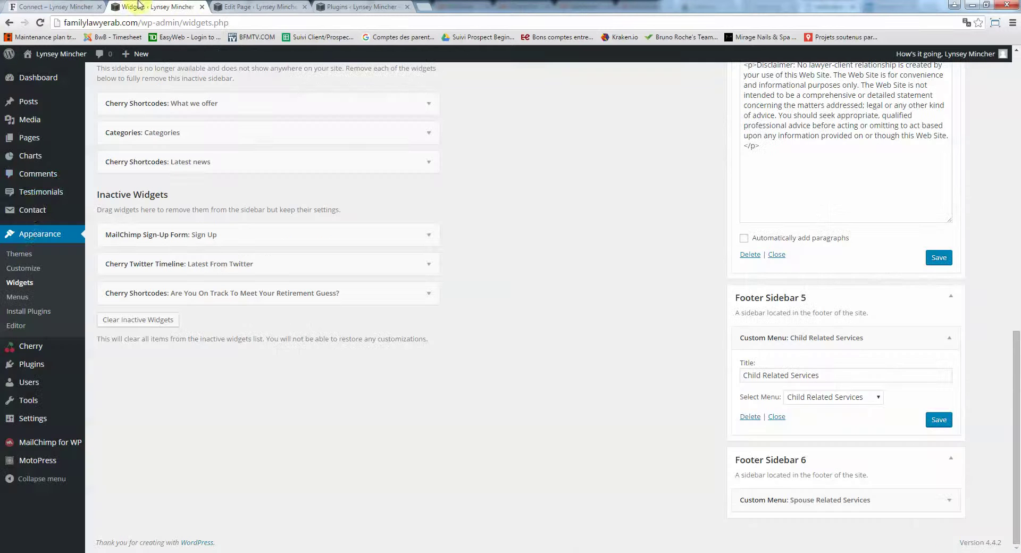
mouse_move(33, 352)
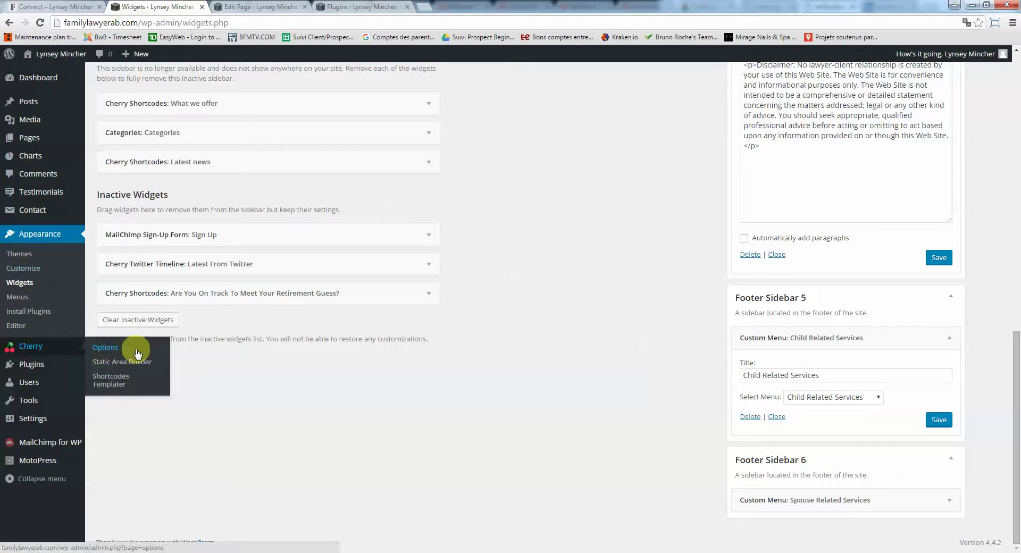
right_click(128, 347)
left_click(154, 354)
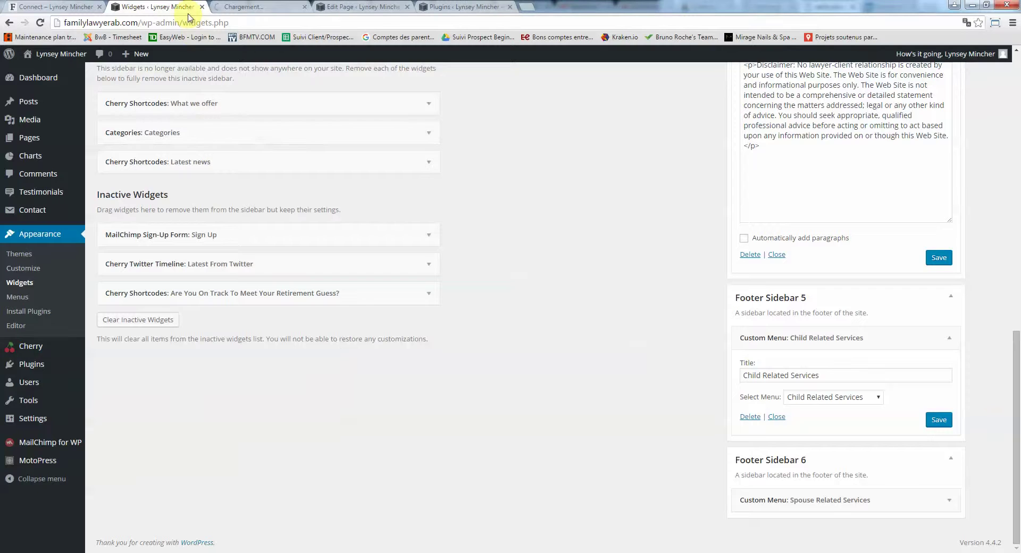
Step: Review Cherry's General settings, including favicon, maintenance mode and analytics code
left_click(256, 6)
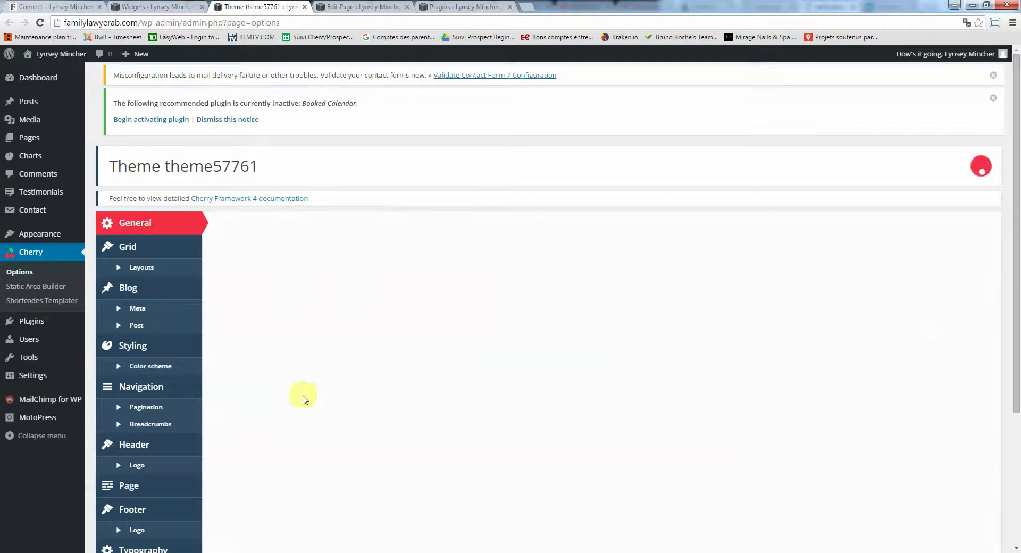
scroll(640, 335, "down", 5)
scroll(644, 348, "down", 5)
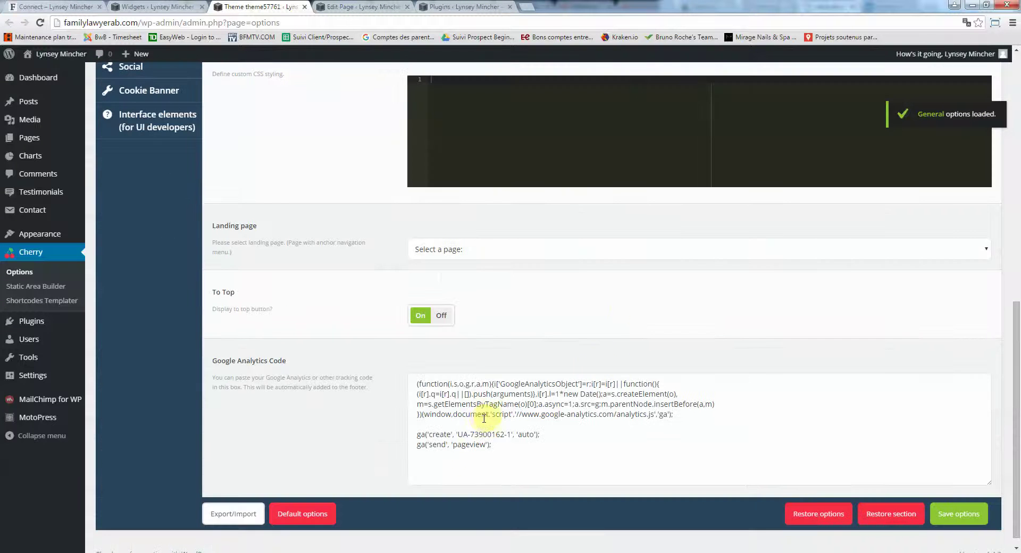
scroll(324, 452, "up", 10)
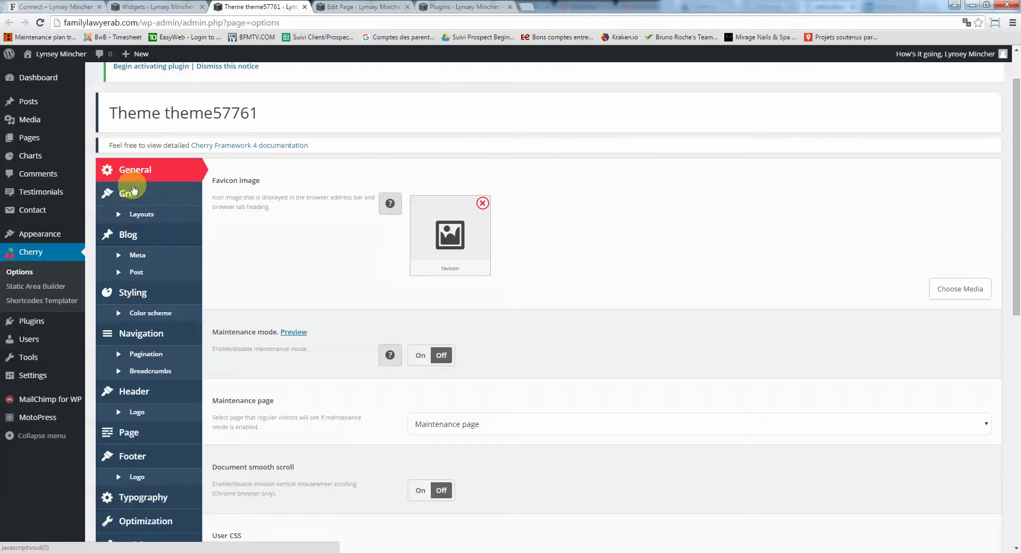
scroll(130, 194, "down", 3)
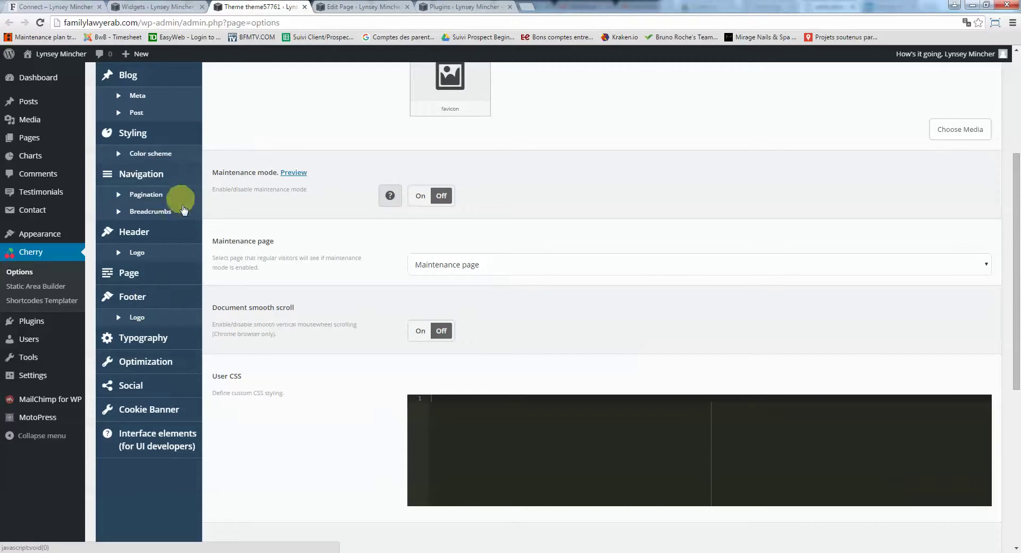
scroll(178, 203, "up", 4)
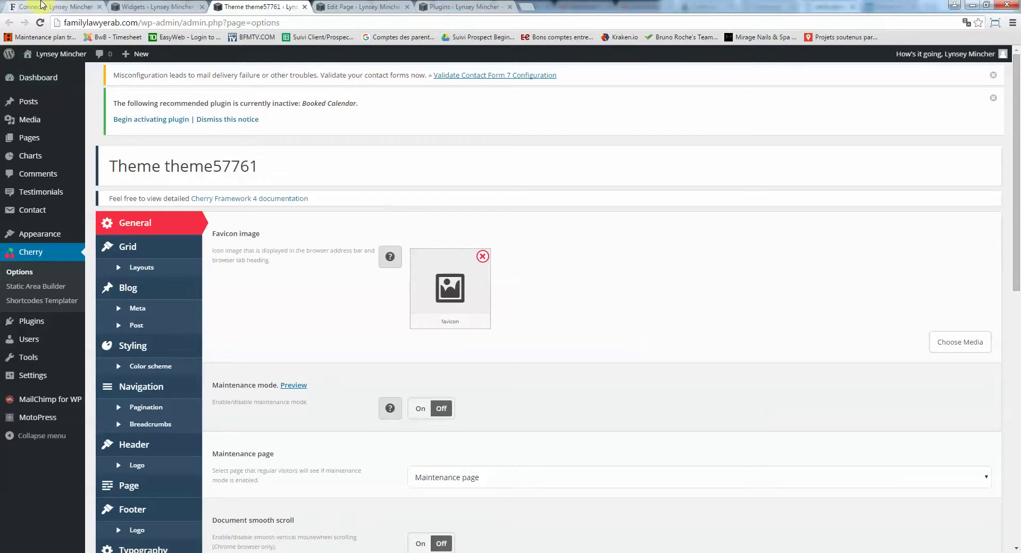
left_click(57, 6)
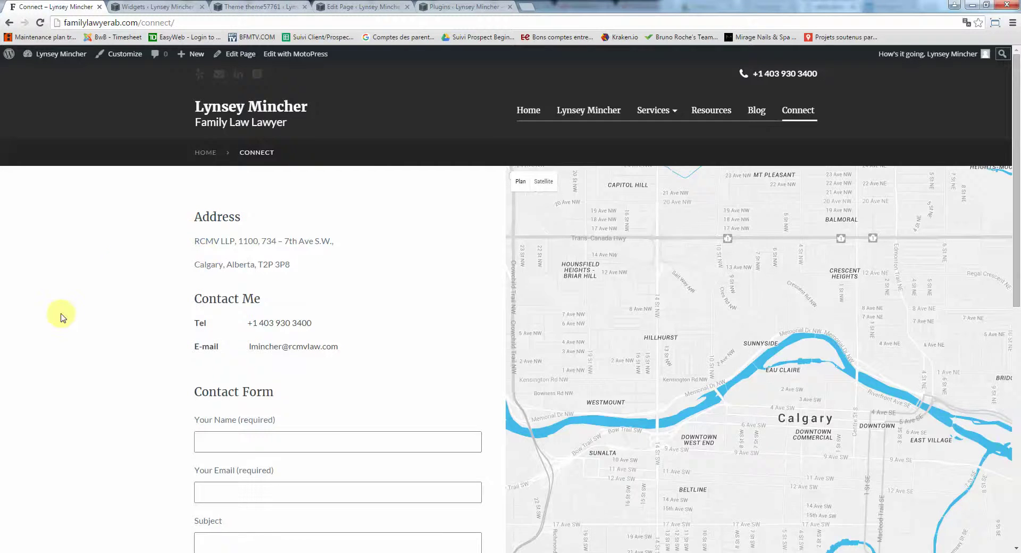
scroll(61, 317, "down", 4)
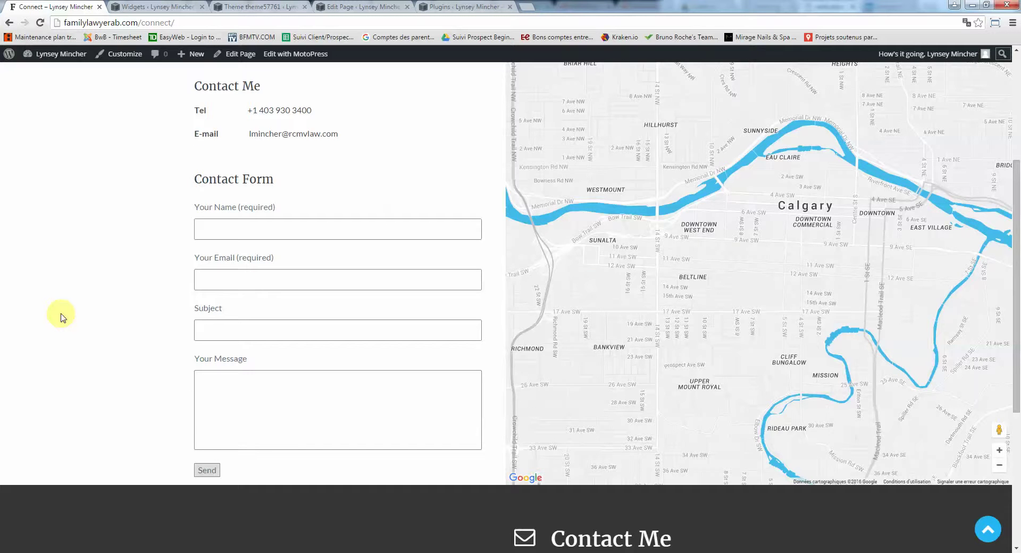
scroll(61, 317, "up", 4)
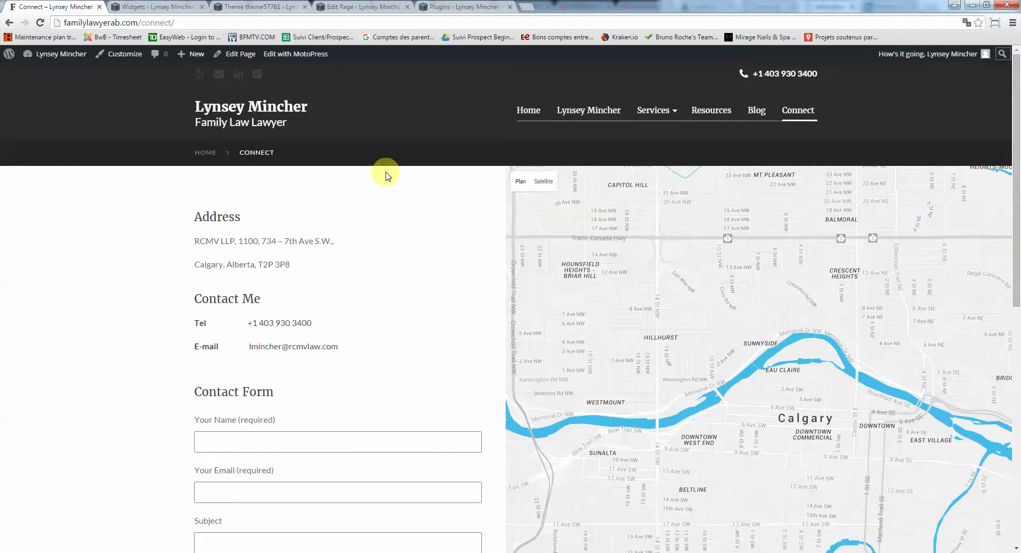